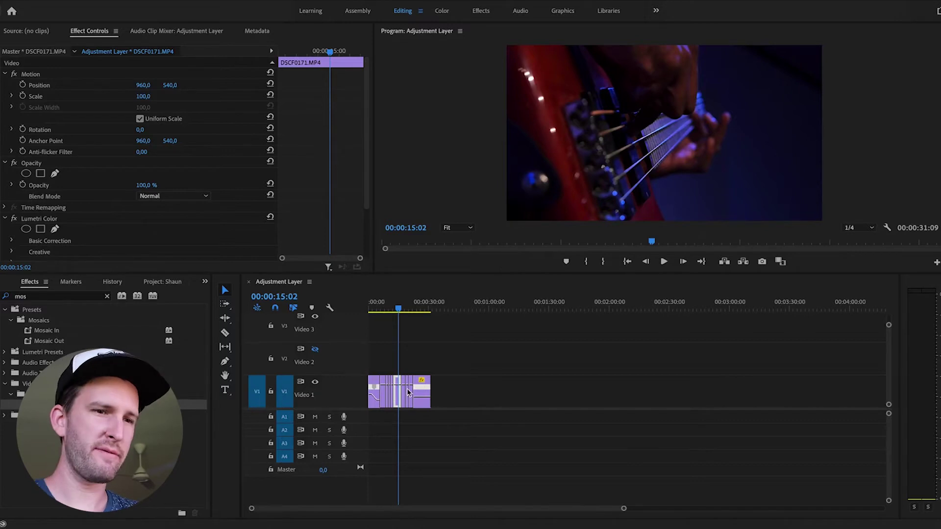
- Fit the whole sequence in the timeline and play it from about five seconds, stopping at 4:13
{"action": "left_click", "coordinate": [498, 374]}
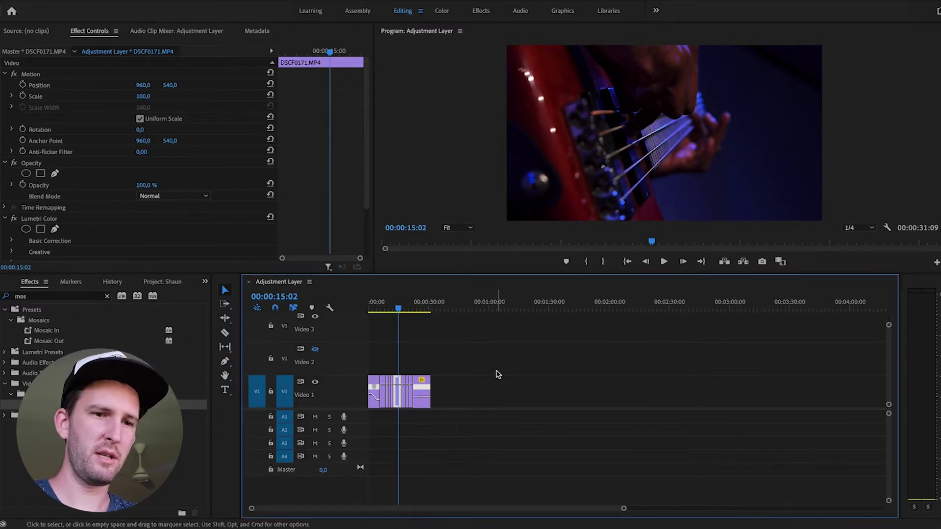
{"action": "key", "text": "backslash"}
{"action": "left_click", "coordinate": [443, 310]}
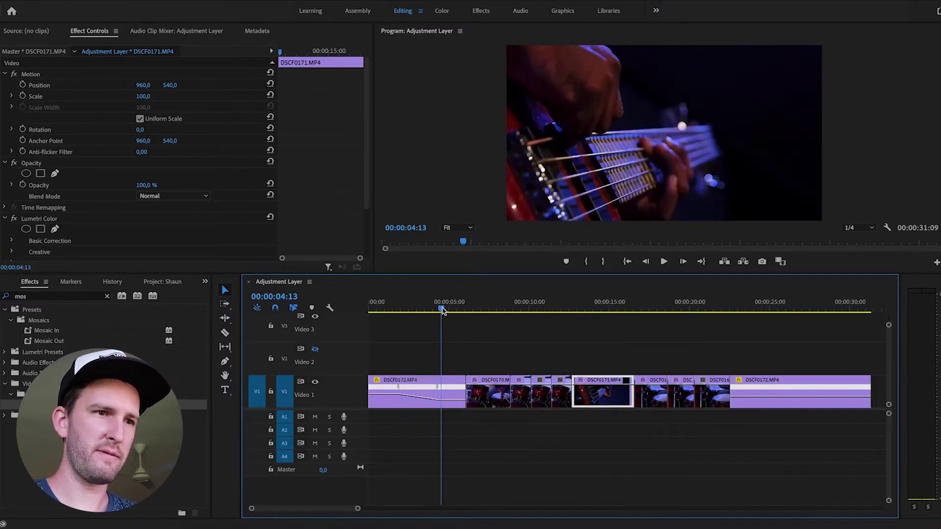
{"action": "key", "text": "space"}
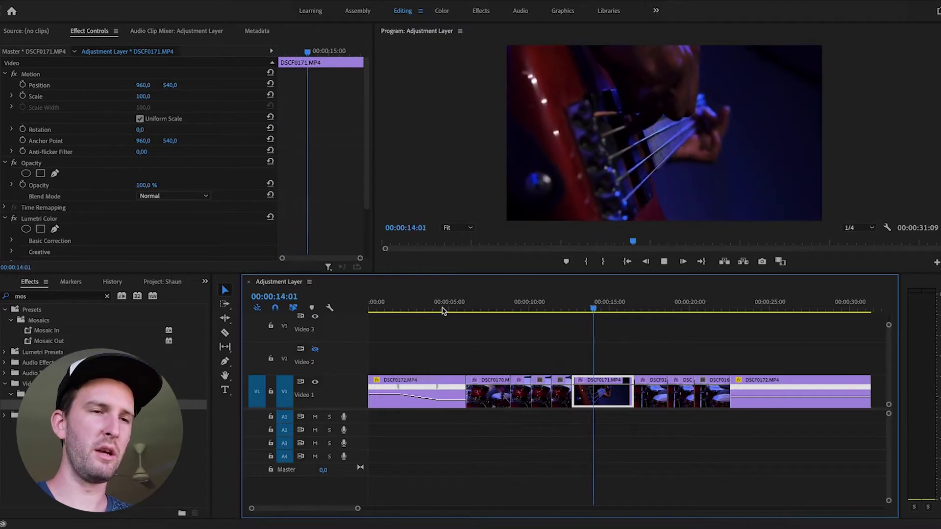
{"action": "left_click", "coordinate": [442, 311]}
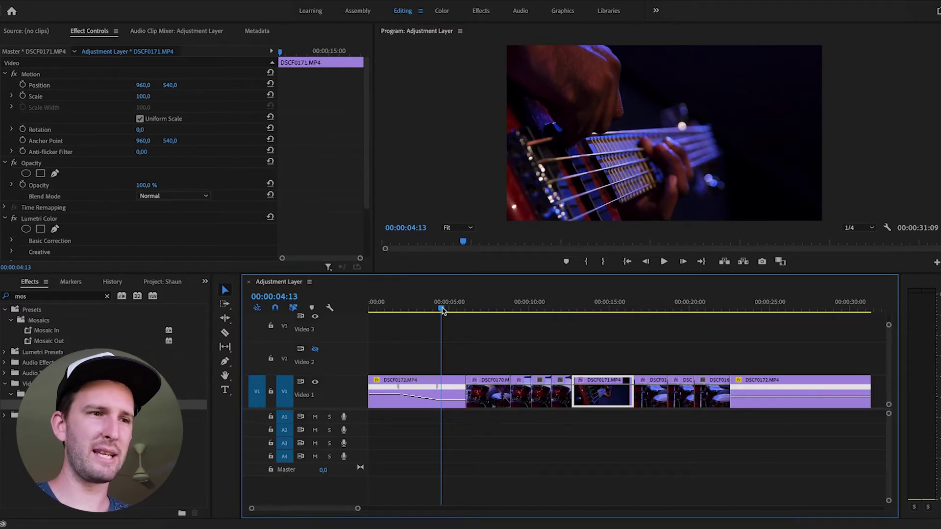
- Scrub through the bass and drum shots, then start dragging DSCF0171.MP4 up from Video 1
{"action": "left_click_drag", "start_coordinate": [441, 310], "coordinate": [803, 319]}
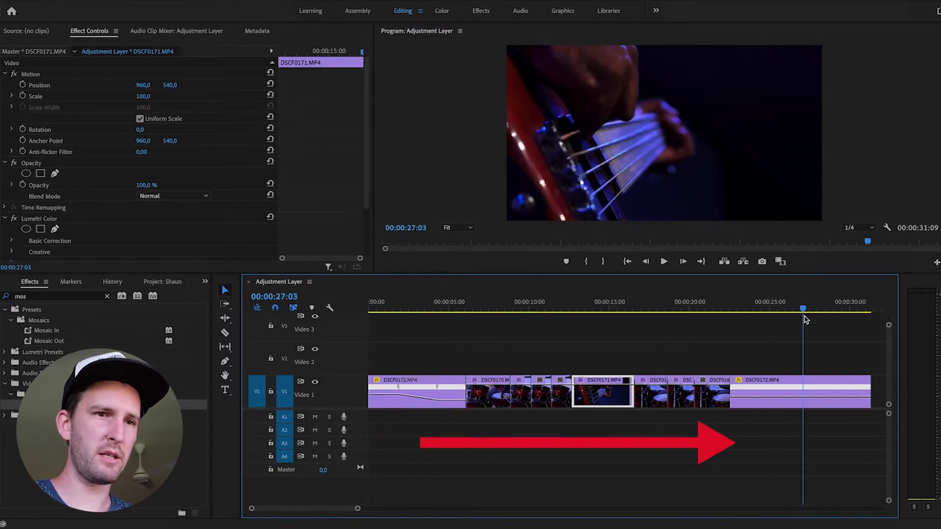
{"action": "left_click", "coordinate": [426, 308]}
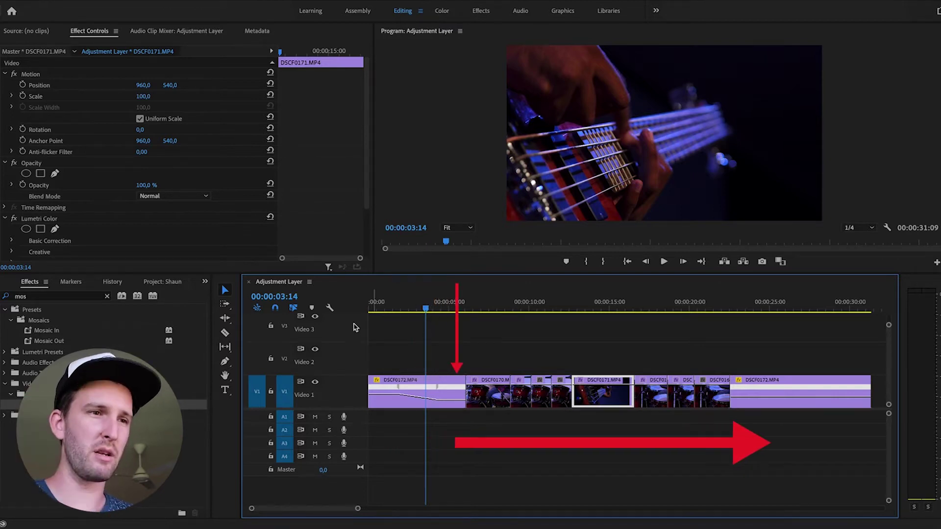
{"action": "left_click_drag", "start_coordinate": [385, 309], "coordinate": [440, 314]}
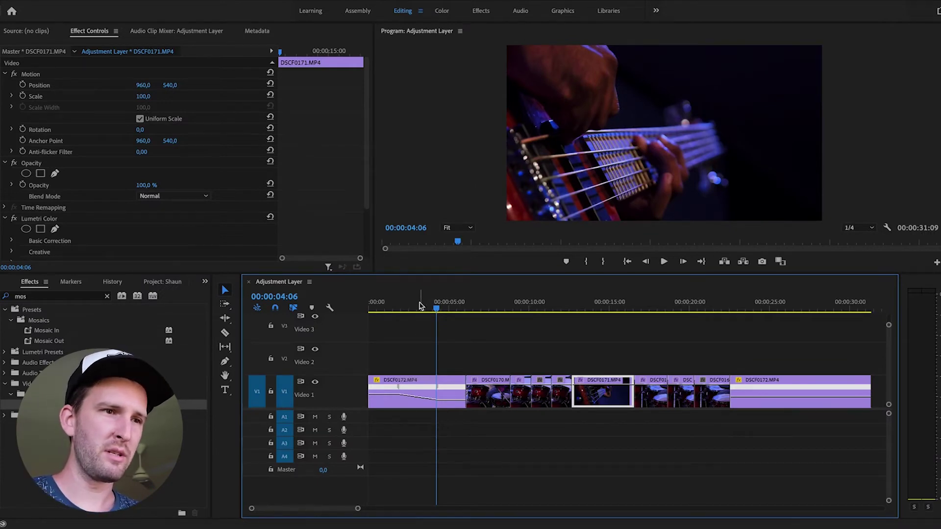
{"action": "left_click_drag", "start_coordinate": [422, 305], "coordinate": [400, 306]}
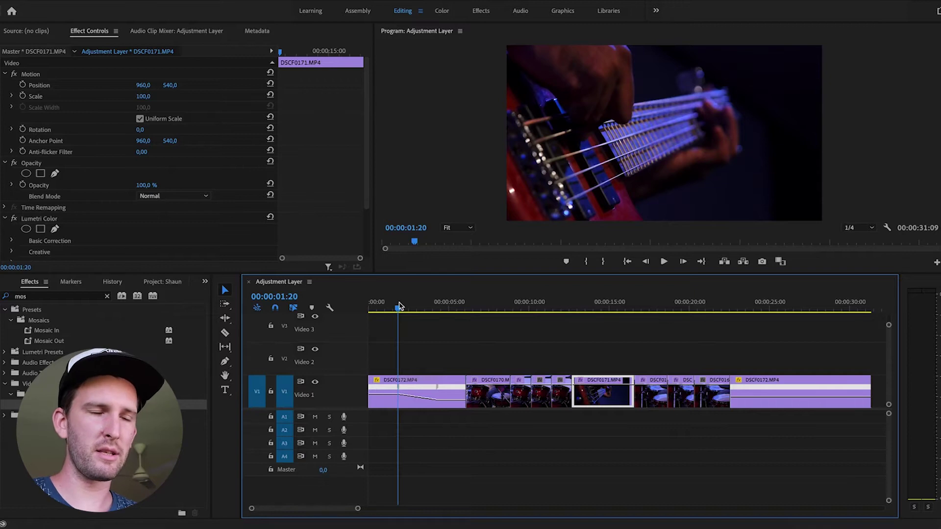
{"action": "left_click_drag", "start_coordinate": [599, 396], "coordinate": [573, 371]}
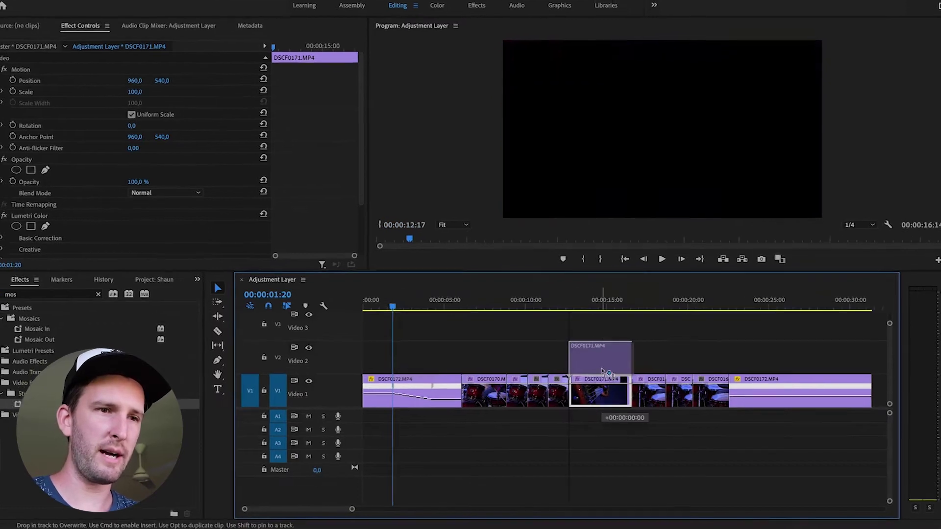
- Drop DSCF0171.MP4 onto Video 2 and move the playhead to about 8:18
{"action": "left_click_drag", "start_coordinate": [516, 351], "coordinate": [523, 352]}
{"action": "left_click_drag", "start_coordinate": [442, 274], "coordinate": [429, 273]}
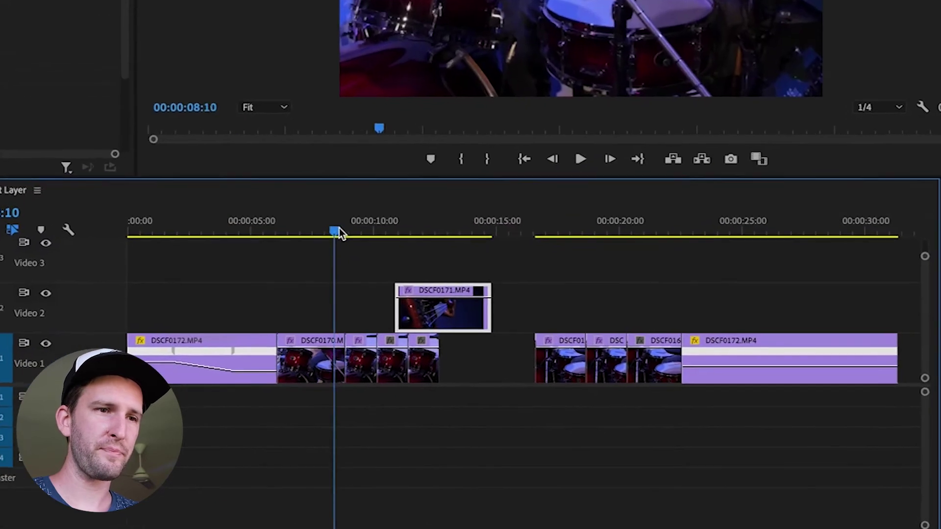
{"action": "left_click_drag", "start_coordinate": [339, 228], "coordinate": [298, 207]}
- Zoom in, scrub around the bass clip's start near 10:20, and play from there
{"action": "key", "text": "equal"}
{"action": "key", "text": "equal"}
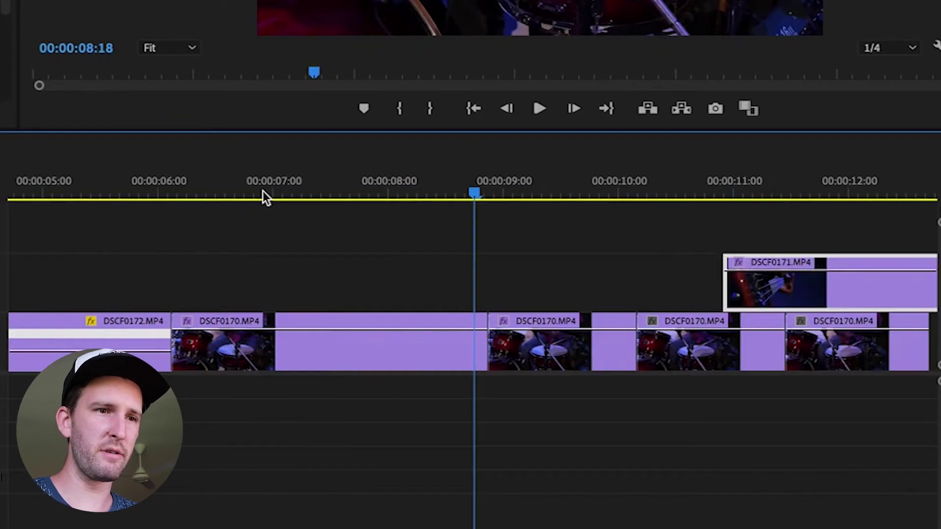
{"action": "scroll", "coordinate": [419, 245], "scroll_direction": "right", "scroll_amount": 5}
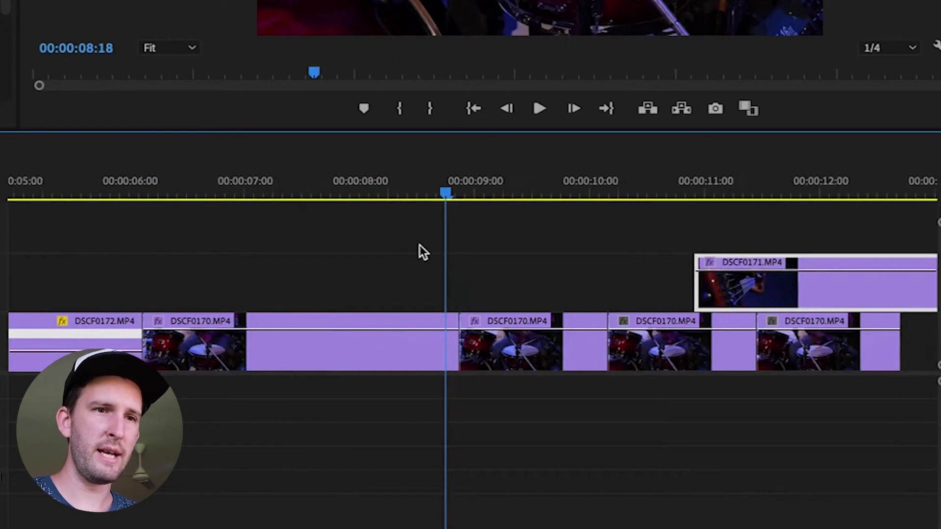
{"action": "left_click_drag", "start_coordinate": [200, 188], "coordinate": [383, 195]}
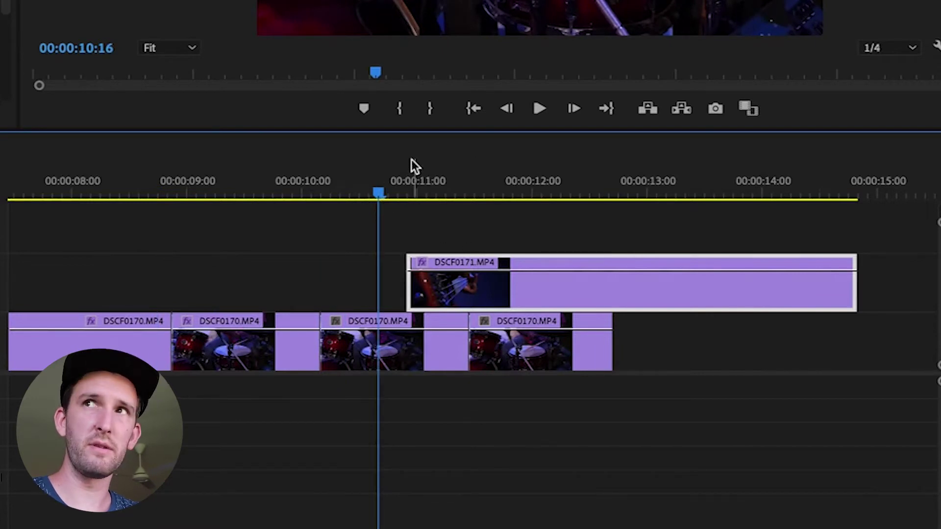
{"action": "left_click", "coordinate": [441, 181]}
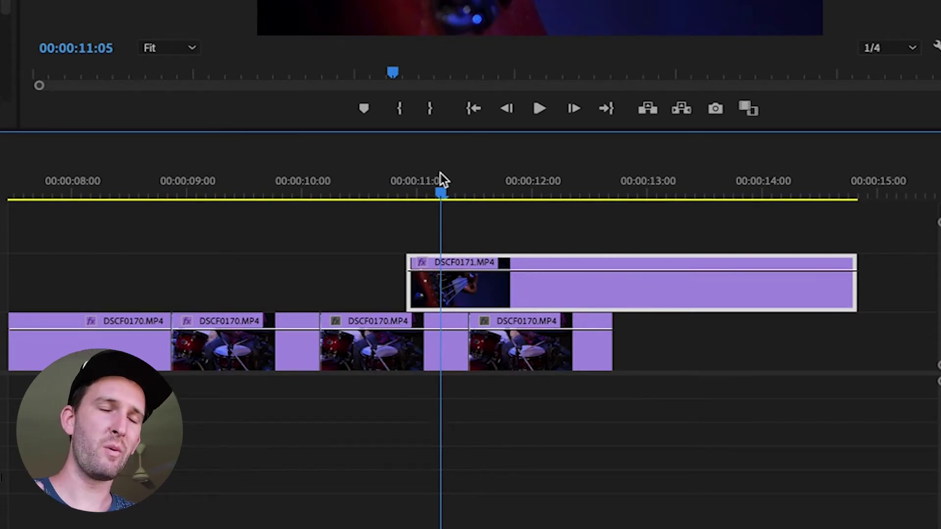
{"action": "left_click_drag", "start_coordinate": [440, 179], "coordinate": [398, 194]}
{"action": "key", "text": "space"}
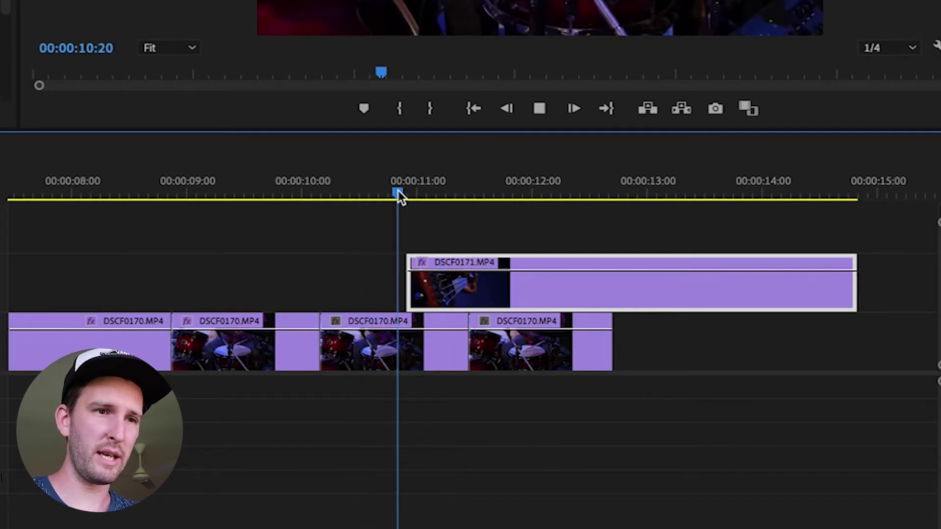
- Stop playback of the bass clip preview
{"action": "key", "text": "space"}
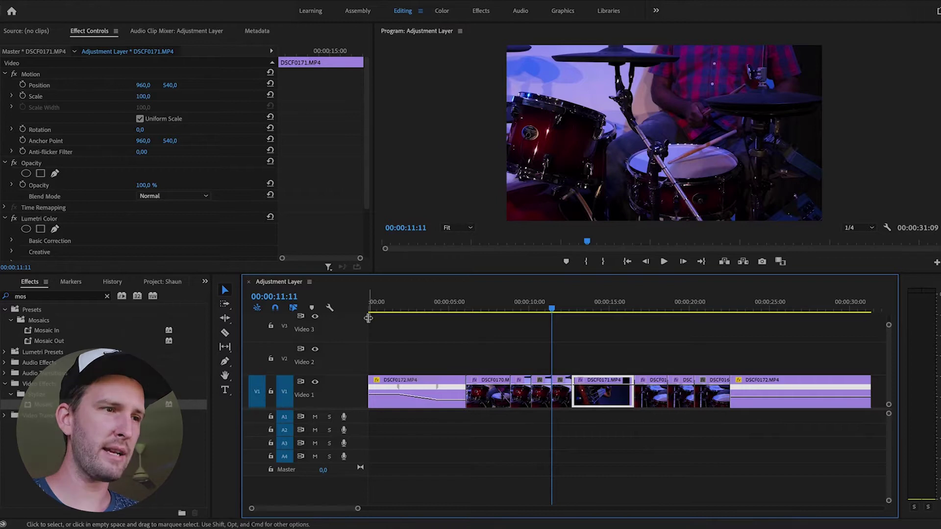
- Create a new Adjustment Layer from the Project panel's New Item list with default settings
{"action": "left_click", "coordinate": [164, 282]}
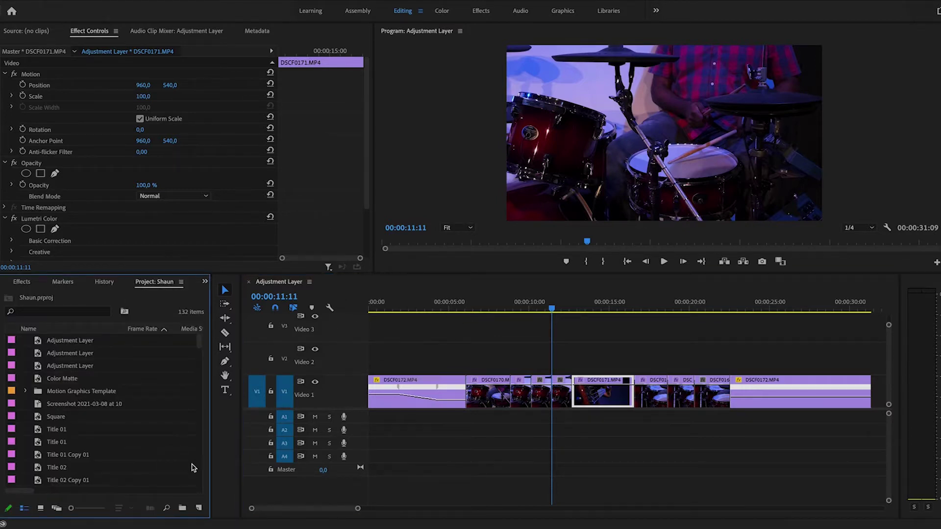
{"action": "left_click", "coordinate": [199, 510]}
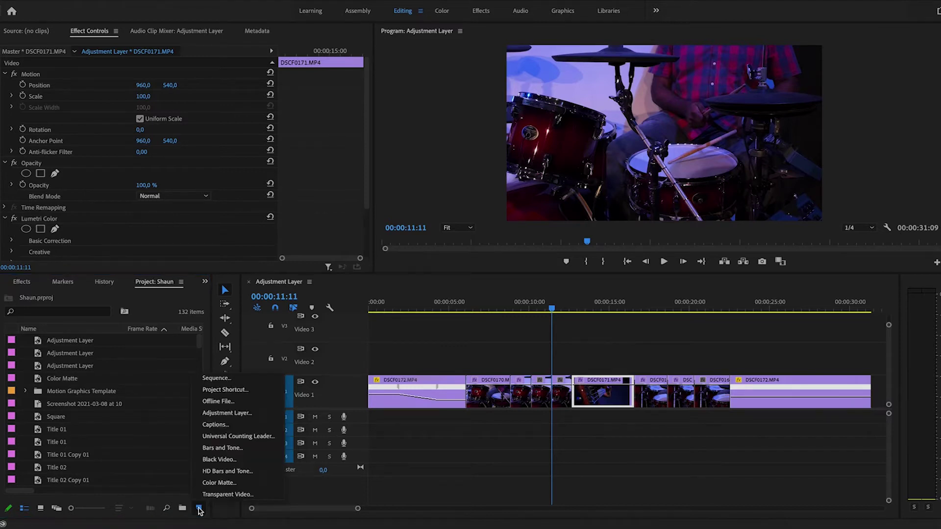
{"action": "left_click", "coordinate": [231, 413]}
{"action": "left_click", "coordinate": [545, 303]}
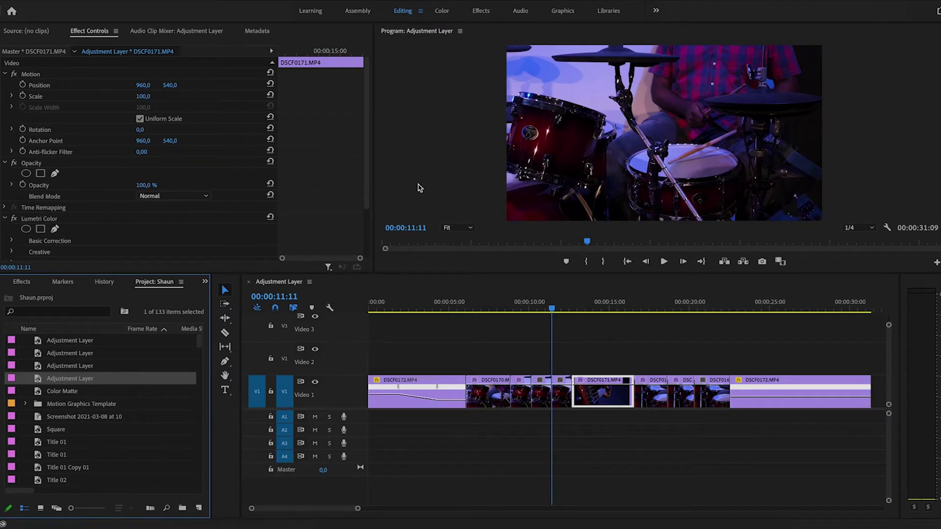
- Show the alternative File > New > Adjustment Layer route
{"action": "left_click", "coordinate": [103, 2]}
{"action": "mouse_move", "coordinate": [104, 2]}
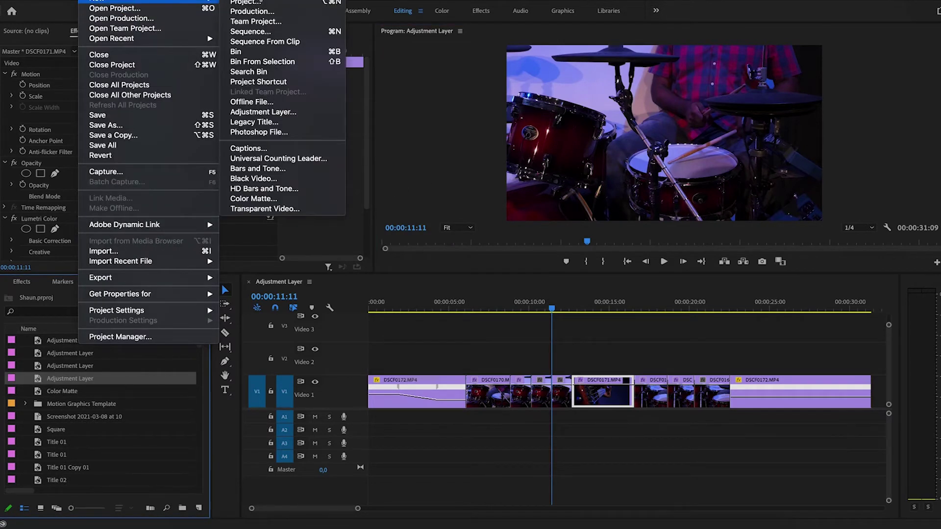
{"action": "left_click", "coordinate": [269, 112]}
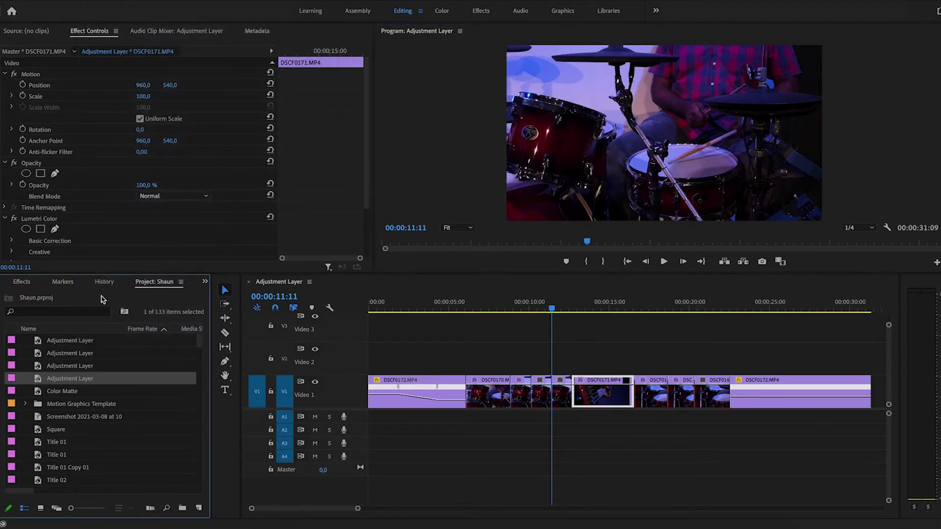
{"action": "left_click", "coordinate": [443, 164]}
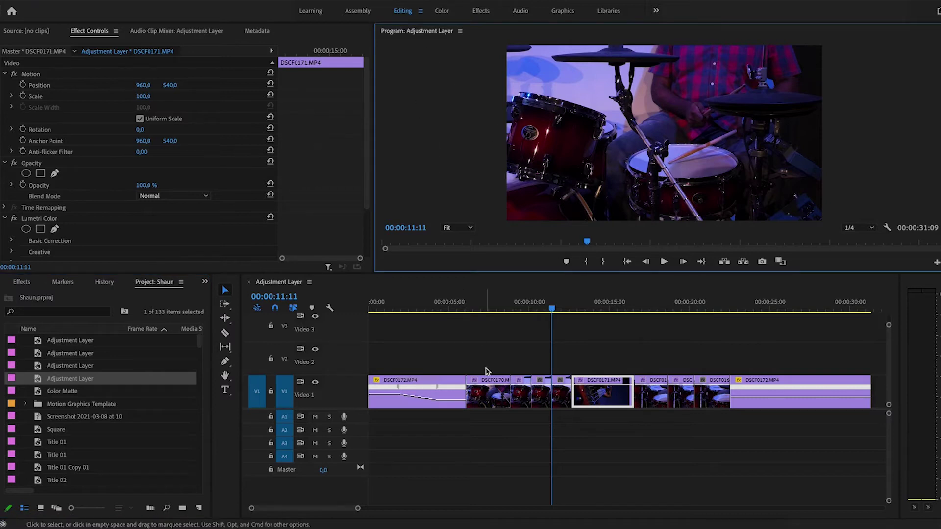
{"action": "left_click", "coordinate": [474, 291]}
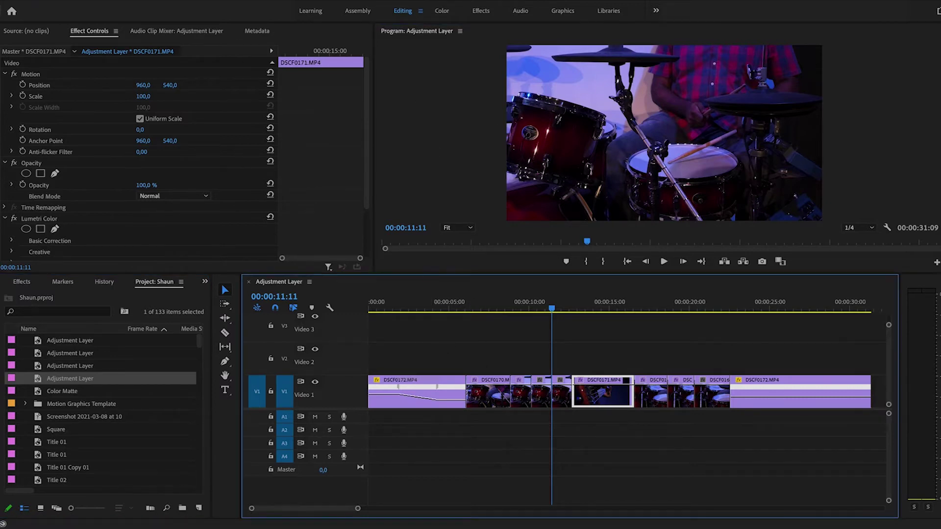
- Browse the File and other menus, closing them without choosing anything
{"action": "left_click", "coordinate": [87, 0]}
{"action": "mouse_move", "coordinate": [98, 1]}
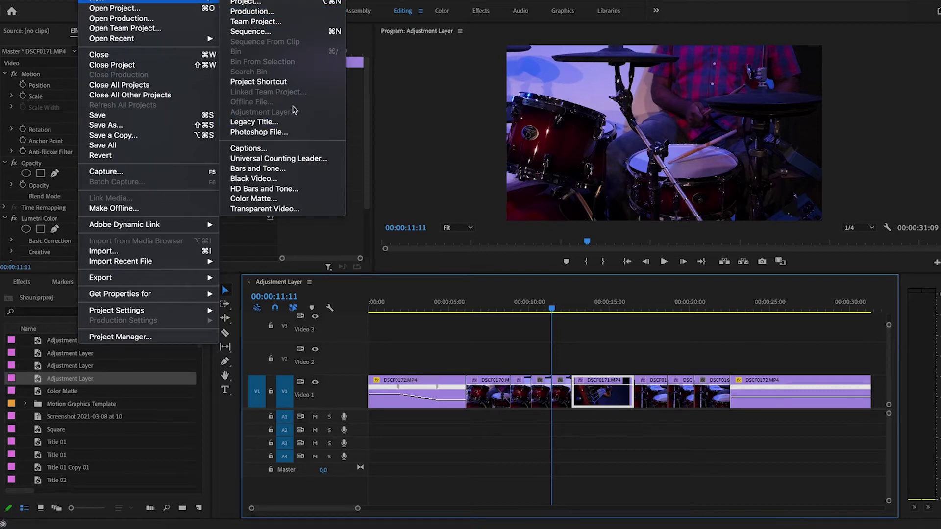
{"action": "left_click", "coordinate": [450, 206]}
{"action": "left_click", "coordinate": [97, 303]}
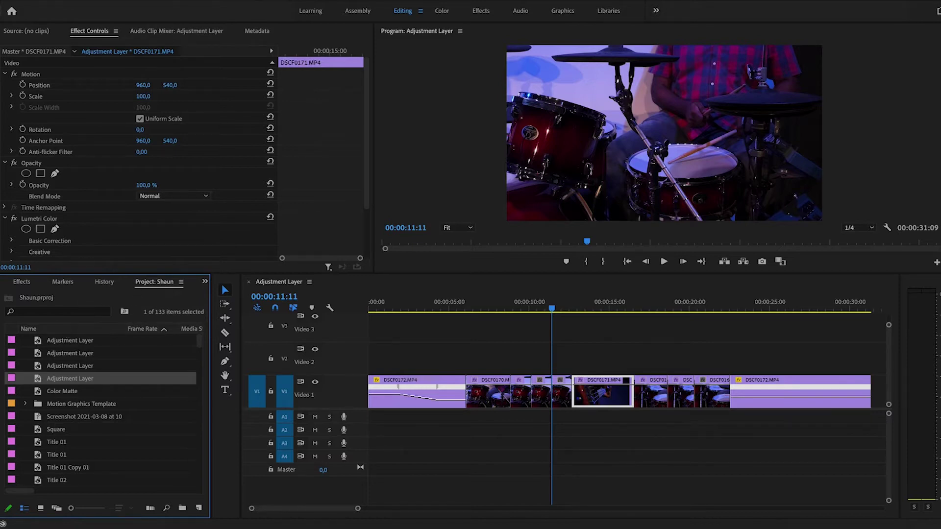
{"action": "left_click", "coordinate": [86, 1]}
{"action": "mouse_move", "coordinate": [196, 2]}
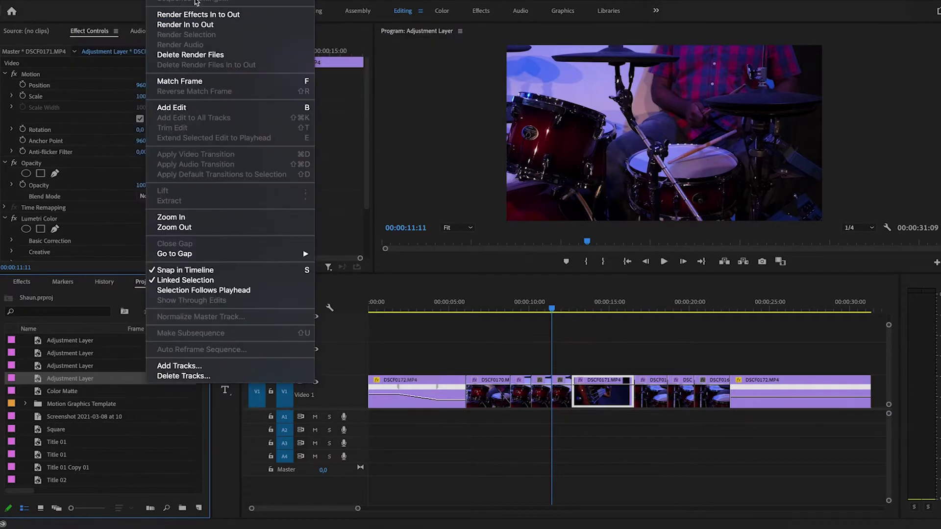
{"action": "mouse_move", "coordinate": [85, 3]}
{"action": "mouse_move", "coordinate": [129, 2]}
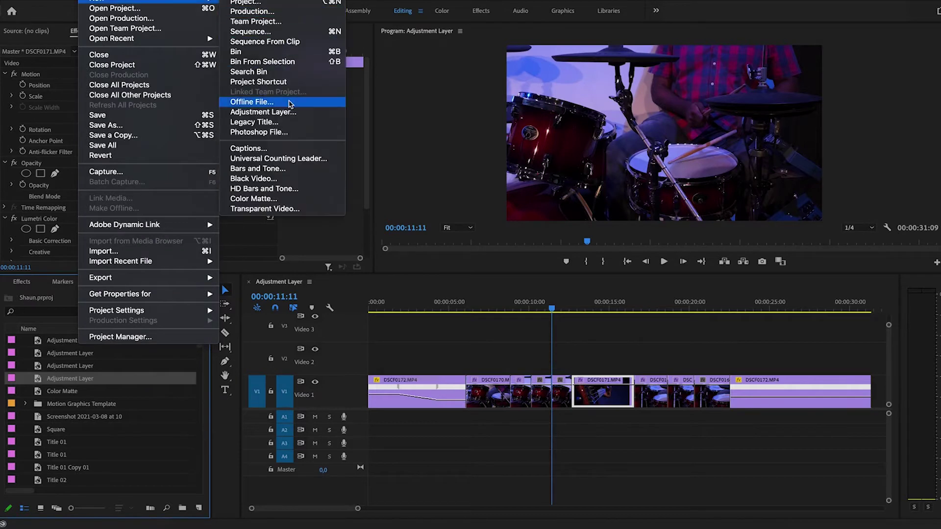
{"action": "left_click", "coordinate": [464, 221]}
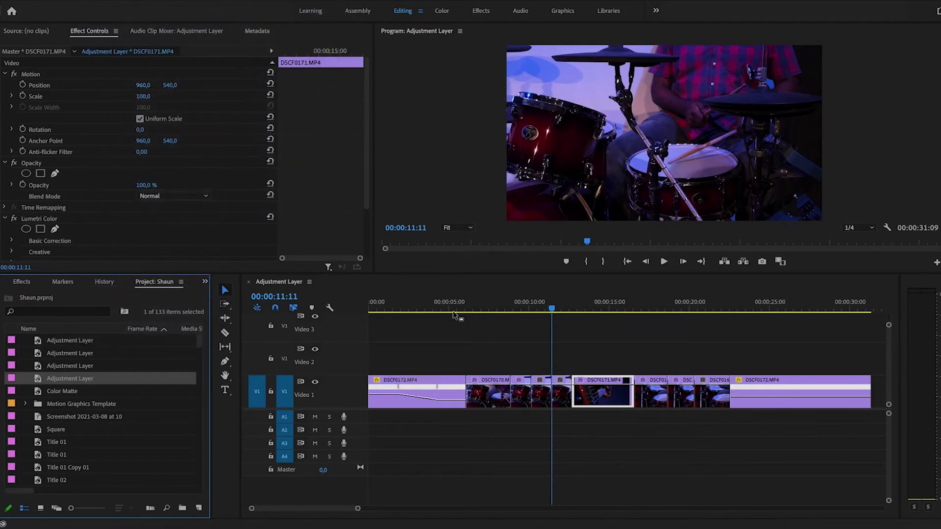
- Place the new adjustment layer on Video 2 and stretch it across the full 31-second sequence
{"action": "left_click_drag", "start_coordinate": [68, 382], "coordinate": [357, 361]}
{"action": "key", "text": "minus"}
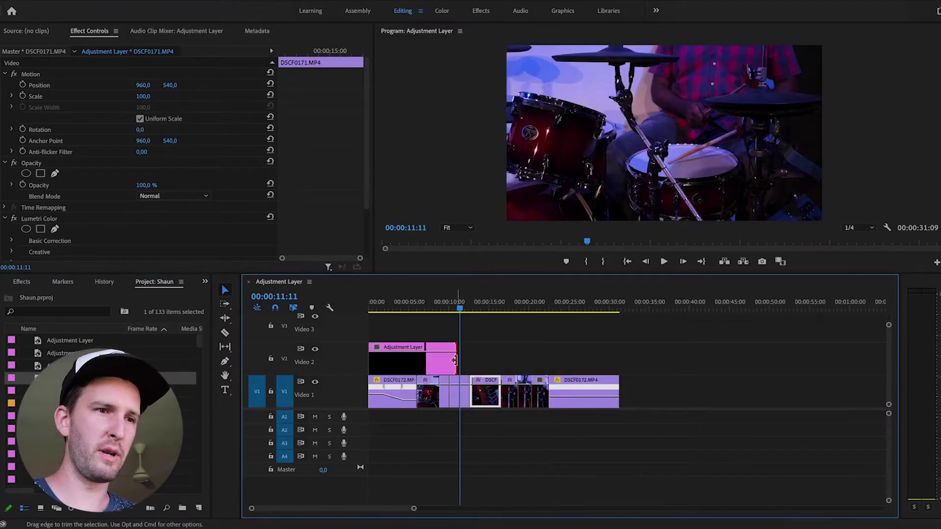
{"action": "left_click_drag", "start_coordinate": [456, 363], "coordinate": [615, 365]}
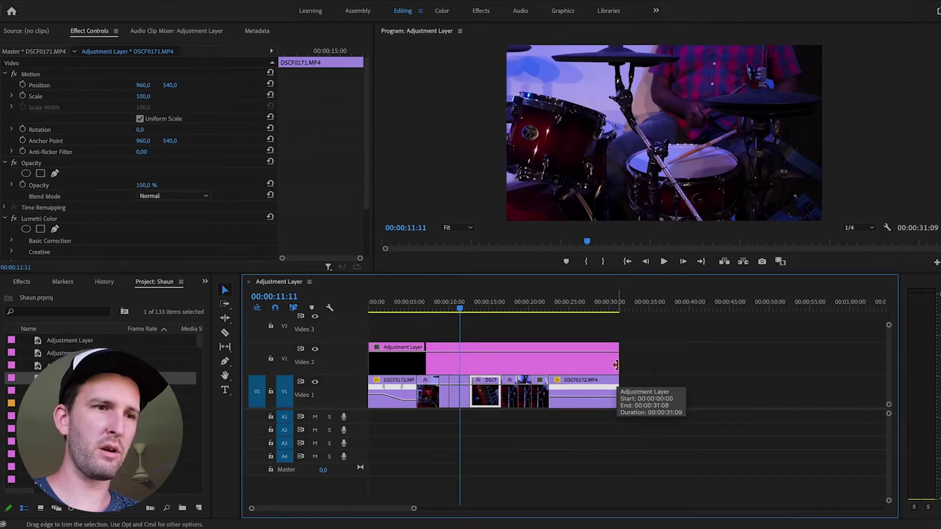
- Select the adjustment layer and move the playhead to 00:00:07:10 with the sequence fitted
{"action": "left_click", "coordinate": [466, 362]}
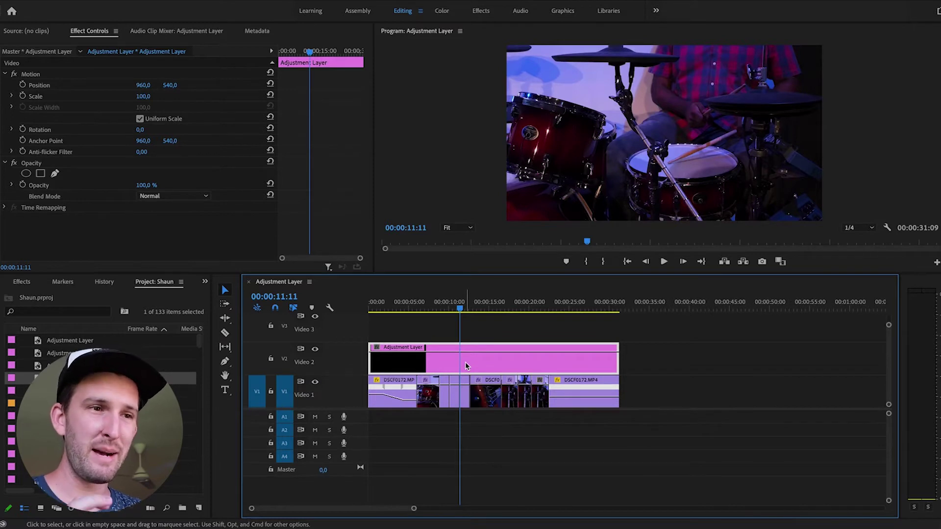
{"action": "left_click", "coordinate": [466, 396]}
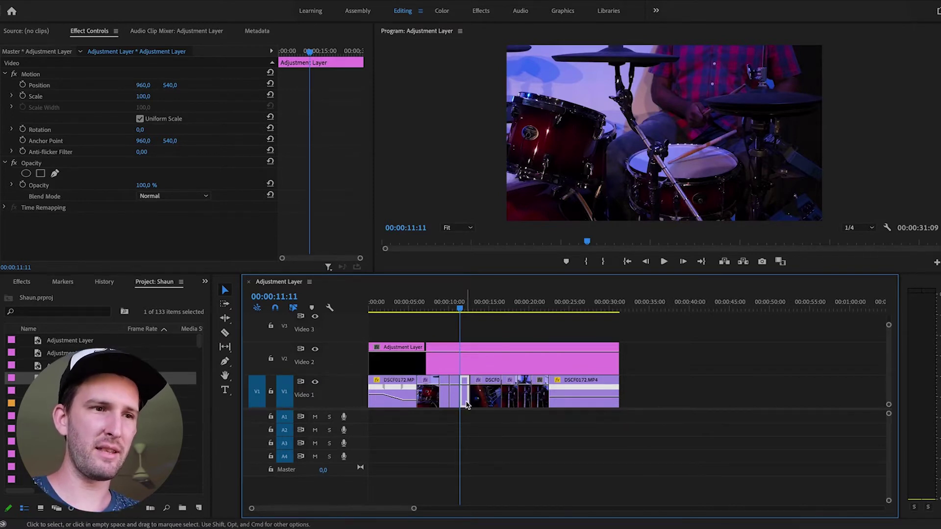
{"action": "key", "text": "="}
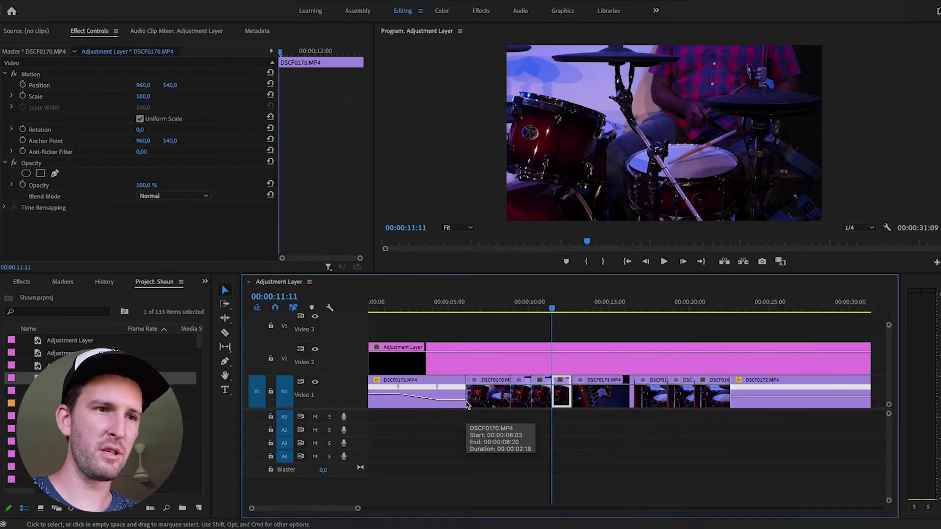
{"action": "key", "text": "-"}
{"action": "left_click", "coordinate": [447, 359]}
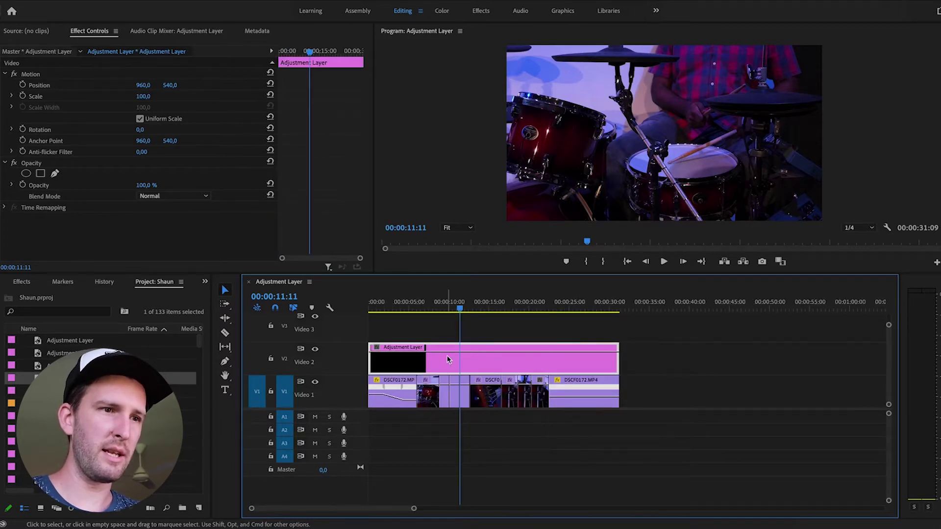
{"action": "left_click", "coordinate": [428, 305]}
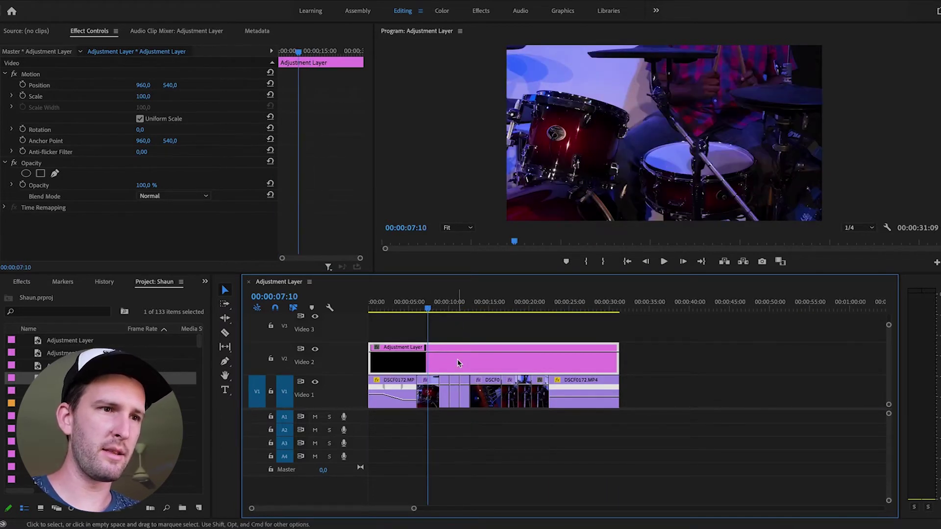
{"action": "key", "text": "backslash"}
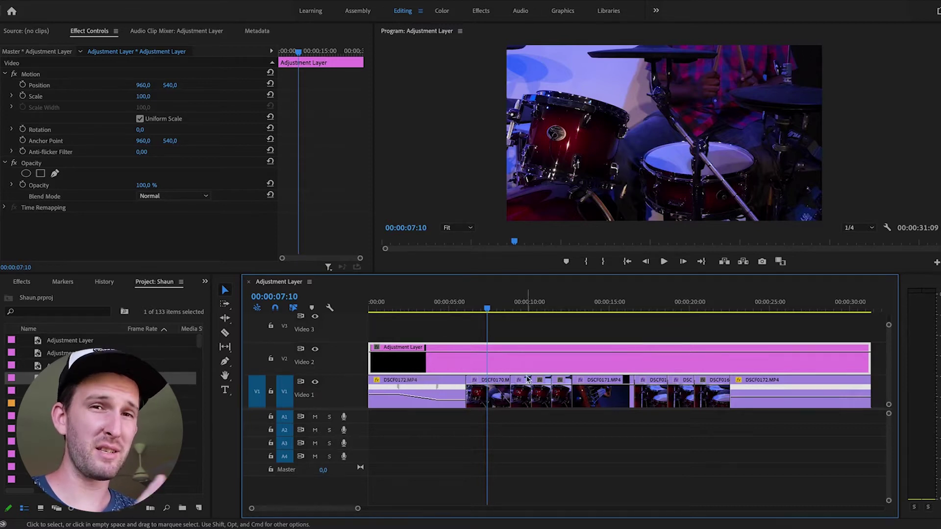
- Raise the adjustment layer's Lumetri Color Exposure to 3,1 in the Color workspace
{"action": "left_click", "coordinate": [448, 17]}
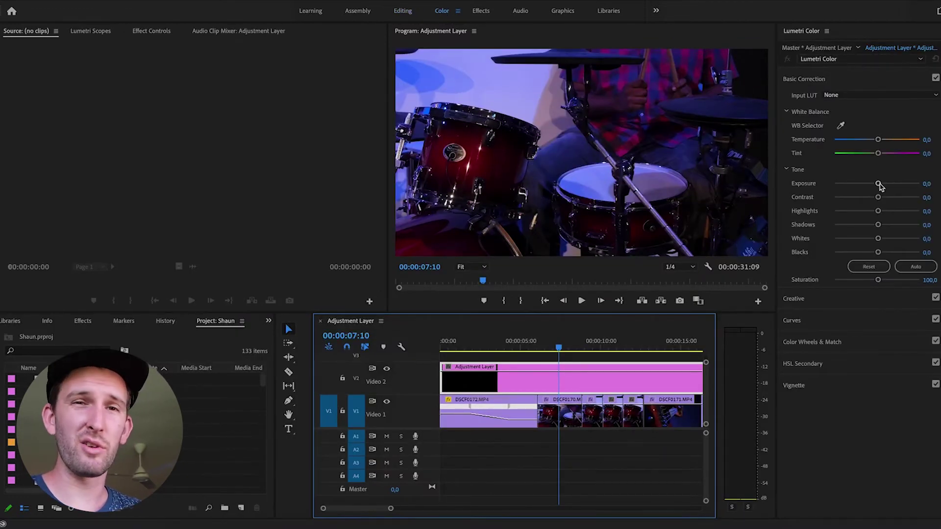
{"action": "left_click_drag", "start_coordinate": [879, 185], "coordinate": [904, 186]}
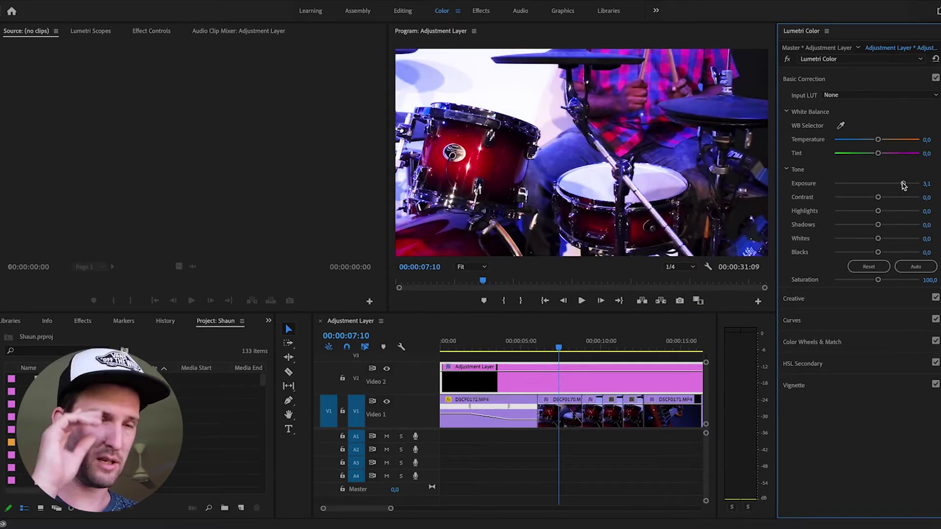
{"action": "key", "text": "minus"}
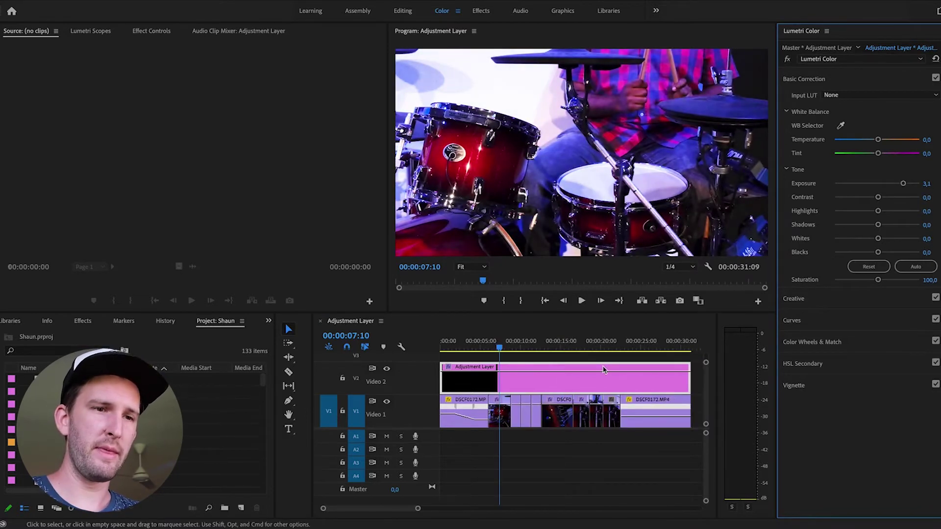
{"action": "left_click", "coordinate": [403, 12]}
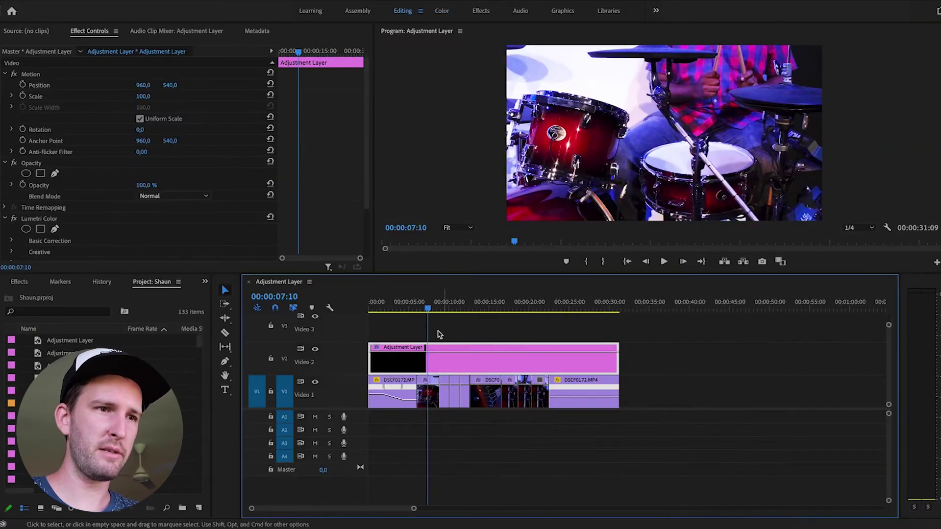
{"action": "key", "text": "space"}
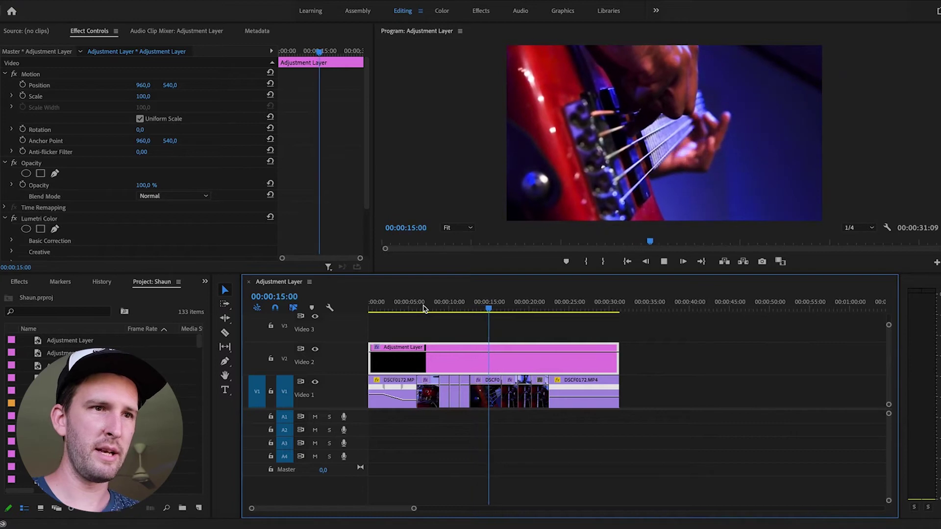
{"action": "key", "text": "space"}
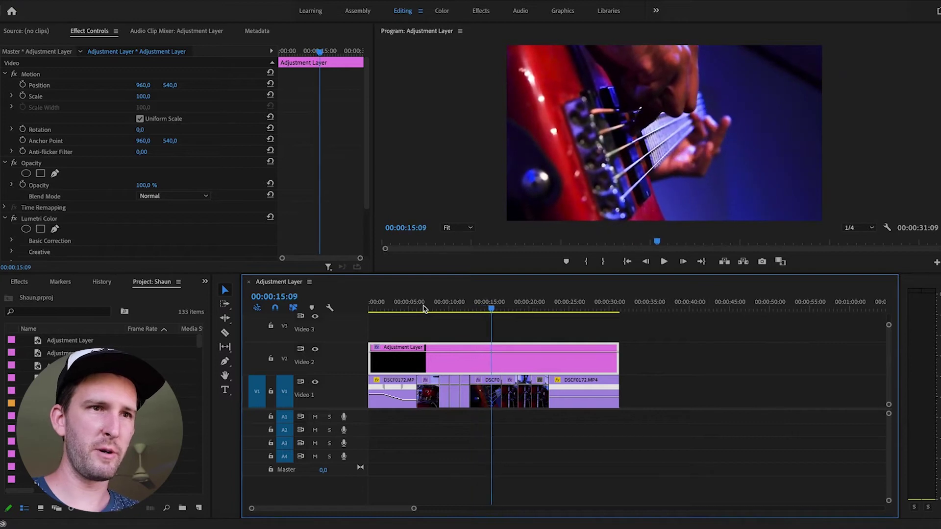
{"action": "left_click", "coordinate": [315, 349]}
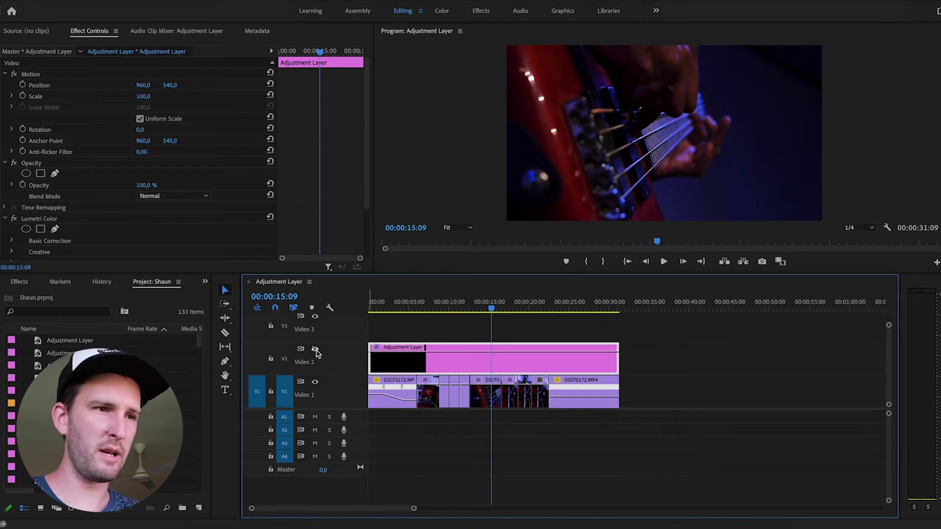
{"action": "left_click", "coordinate": [315, 349]}
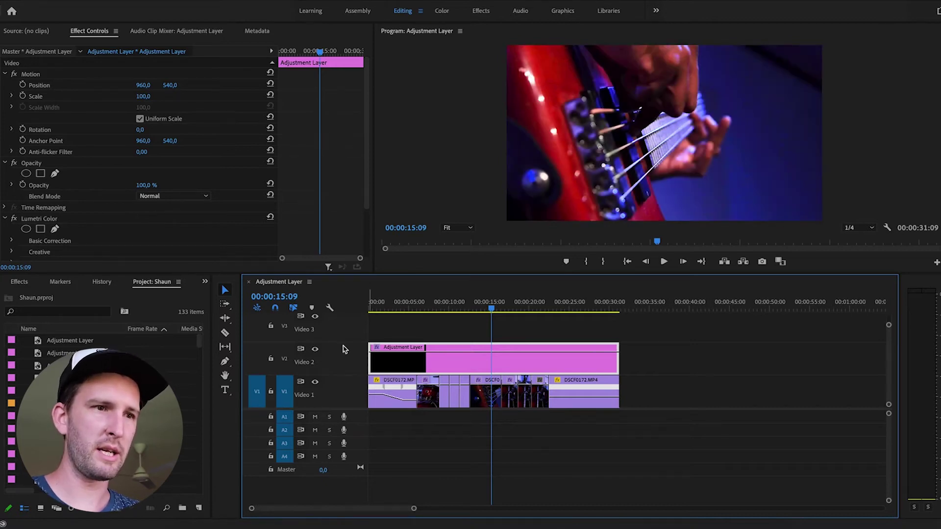
{"action": "left_click_drag", "start_coordinate": [437, 308], "coordinate": [397, 310]}
{"action": "key", "text": "space"}
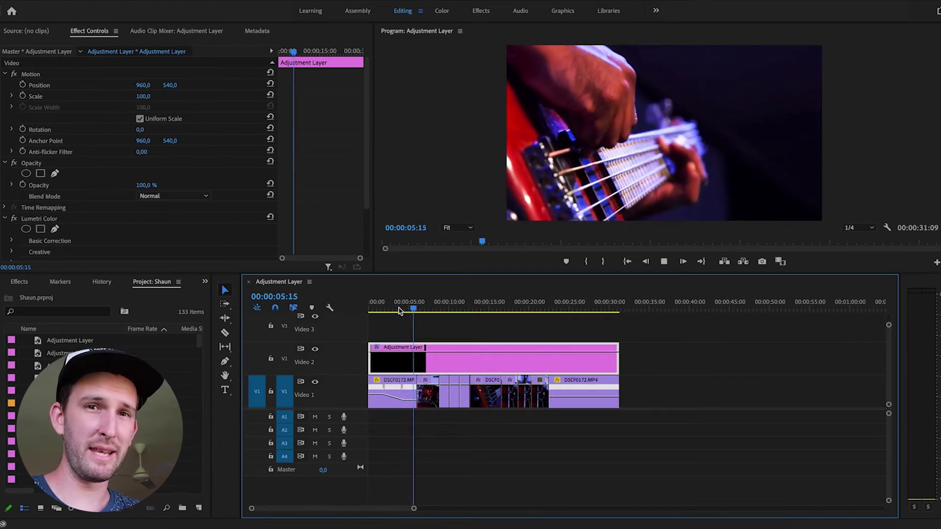
{"action": "key", "text": "space"}
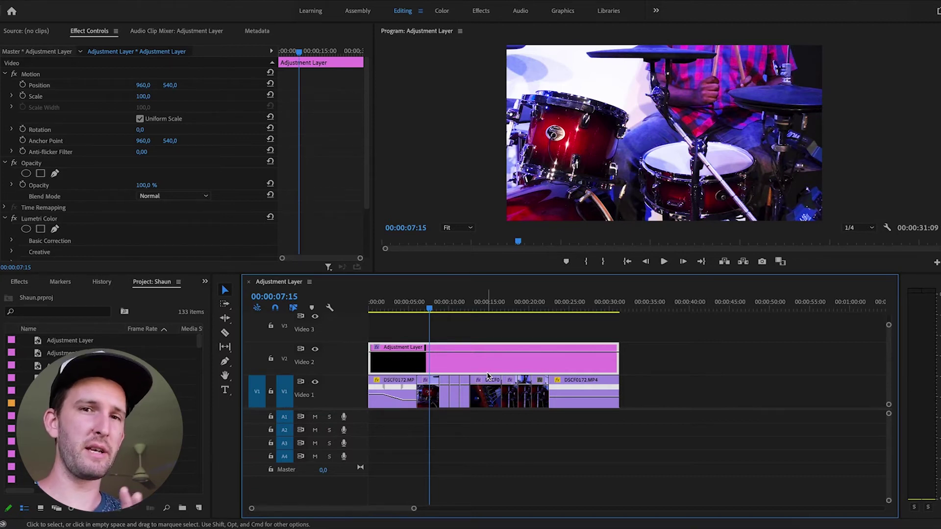
- Turn off Video 2 output, delete the long adjustment layer, and scrub the bass and drum clips
{"action": "key", "text": "="}
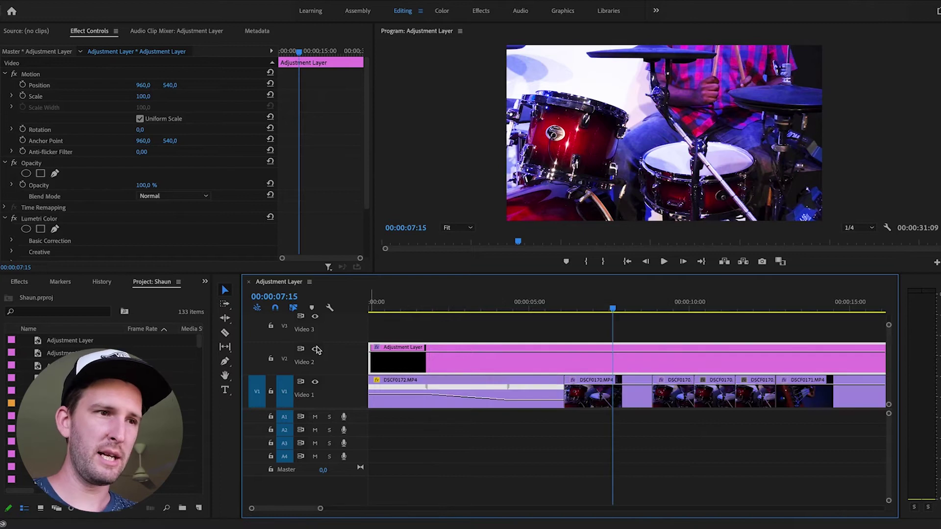
{"action": "left_click", "coordinate": [315, 349]}
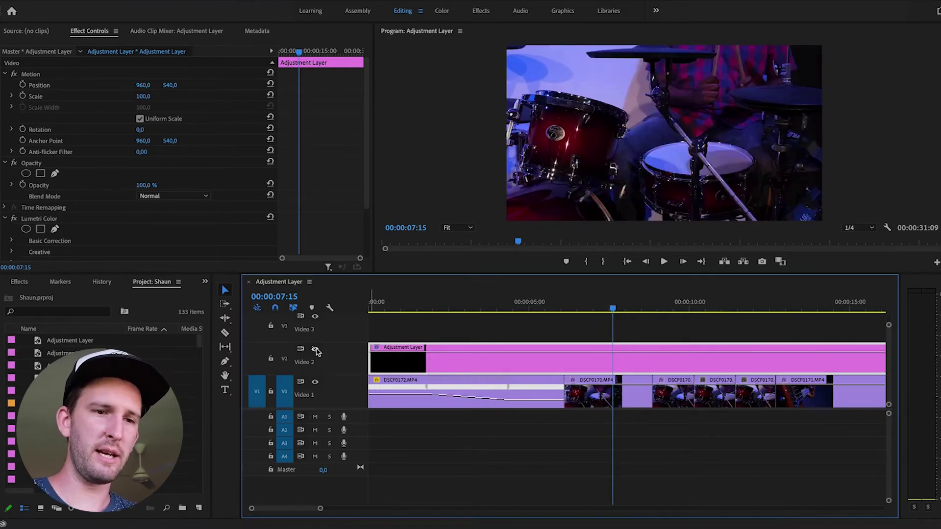
{"action": "key", "text": "Delete"}
{"action": "left_click", "coordinate": [551, 302]}
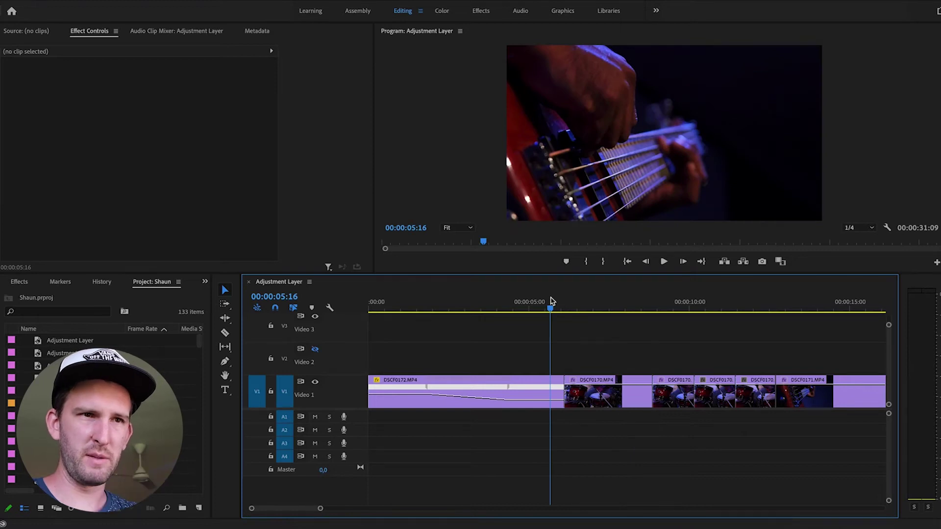
{"action": "left_click_drag", "start_coordinate": [567, 307], "coordinate": [542, 318]}
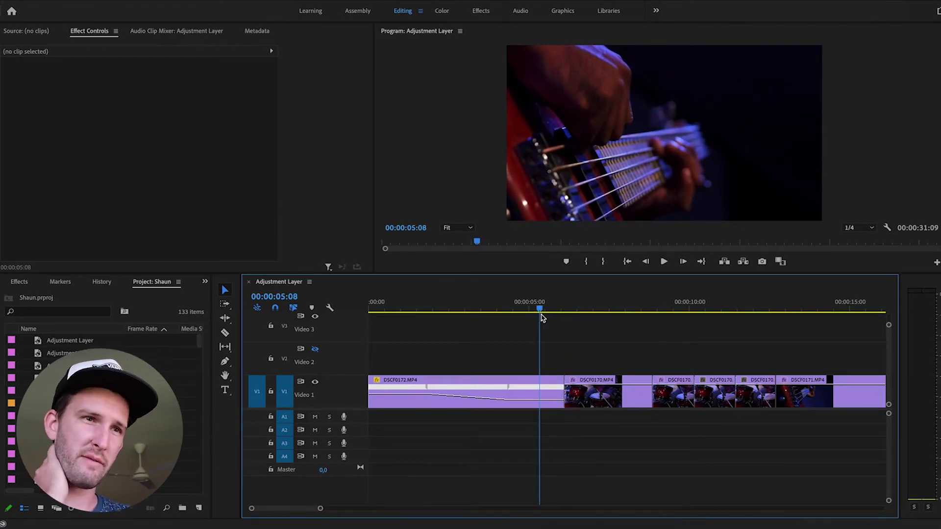
- Place a new Adjustment Layer at the start of Video 2, covering 00:00:00:00 to 00:00:06:02
{"action": "key", "text": "minus"}
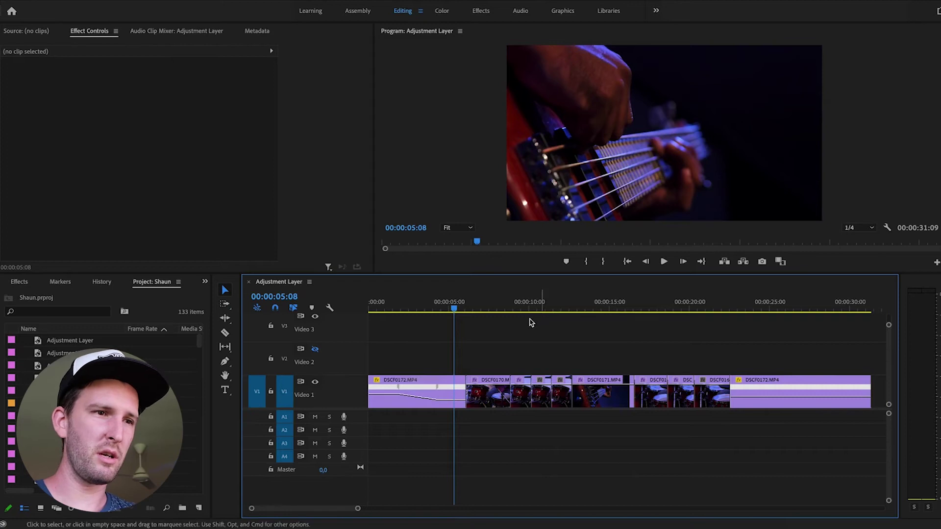
{"action": "left_click", "coordinate": [98, 378]}
{"action": "left_click_drag", "start_coordinate": [98, 378], "coordinate": [363, 353]}
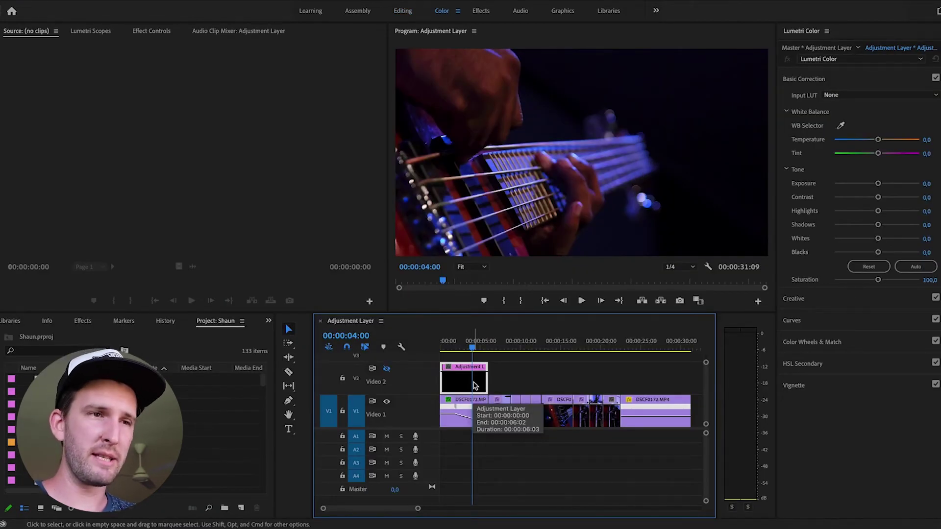
- Re-enable Video 2 and set Lumetri Exposure 1,2, Contrast -33,8 and Blacks -1,3 on the short layer
{"action": "left_click", "coordinate": [879, 184]}
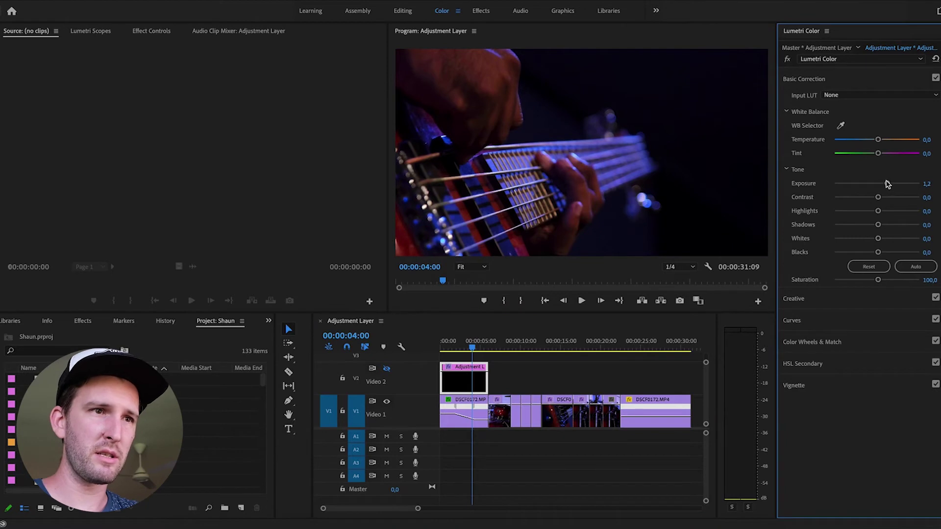
{"action": "left_click", "coordinate": [387, 371]}
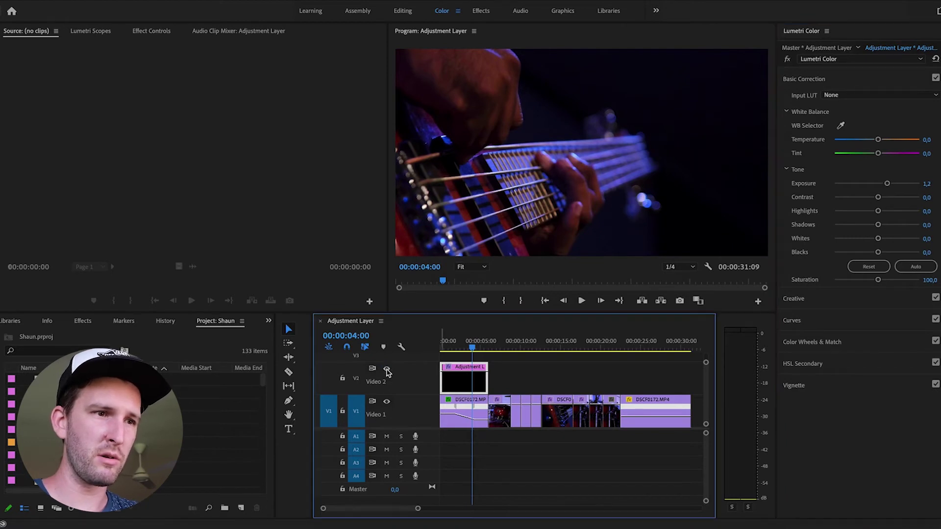
{"action": "left_click", "coordinate": [387, 371]}
{"action": "left_click_drag", "start_coordinate": [876, 197], "coordinate": [879, 197]}
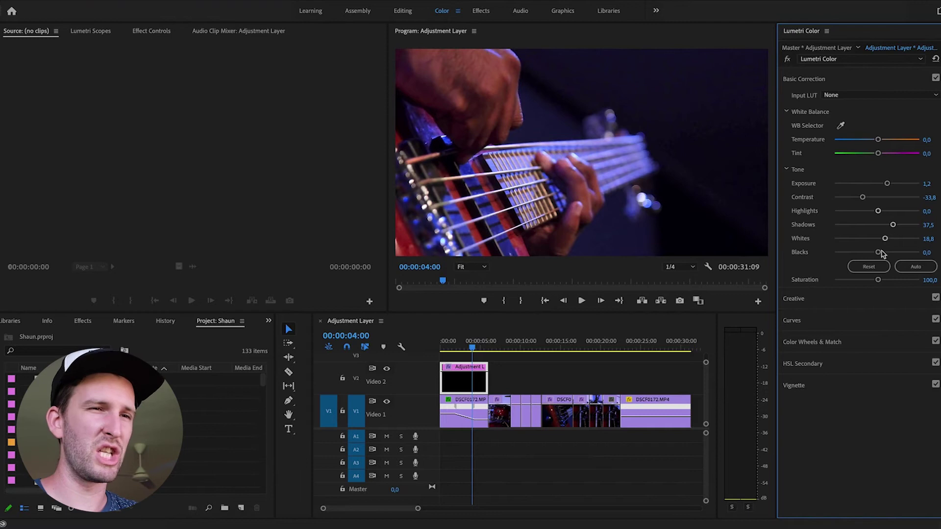
{"action": "left_click_drag", "start_coordinate": [881, 253], "coordinate": [876, 255]}
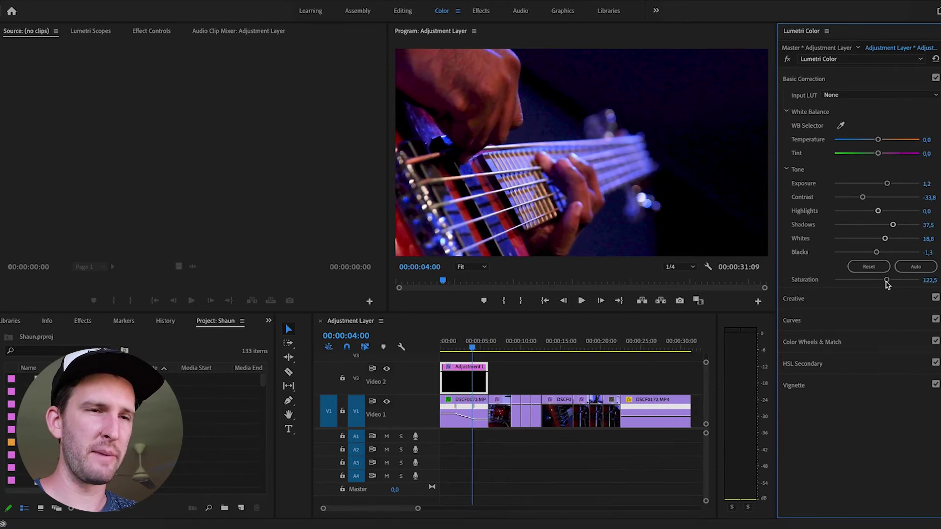
- Alt-drag a copy of the adjustment layer over the bass clip around 12–16 seconds and trim it to fit
{"action": "left_click", "coordinate": [472, 385]}
{"action": "left_click_drag", "start_coordinate": [472, 386], "coordinate": [577, 384]}
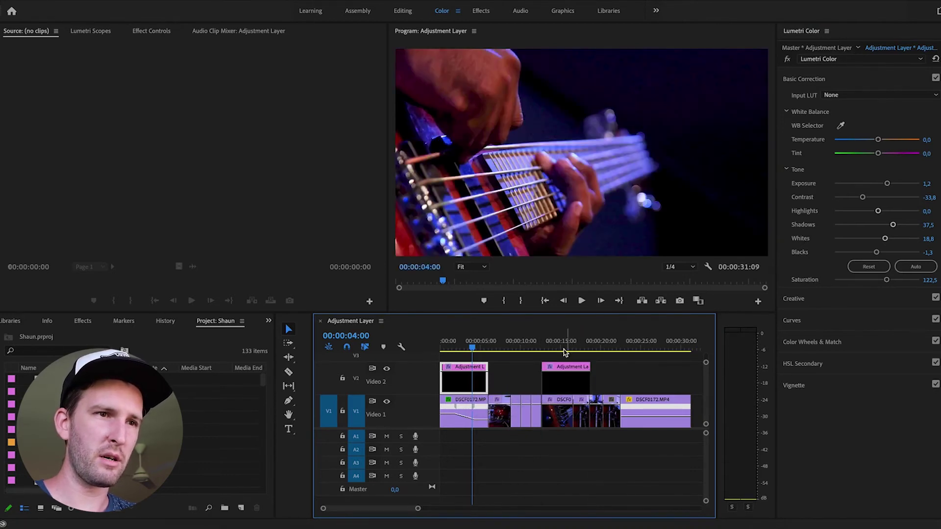
{"action": "left_click", "coordinate": [548, 346]}
{"action": "key", "text": "="}
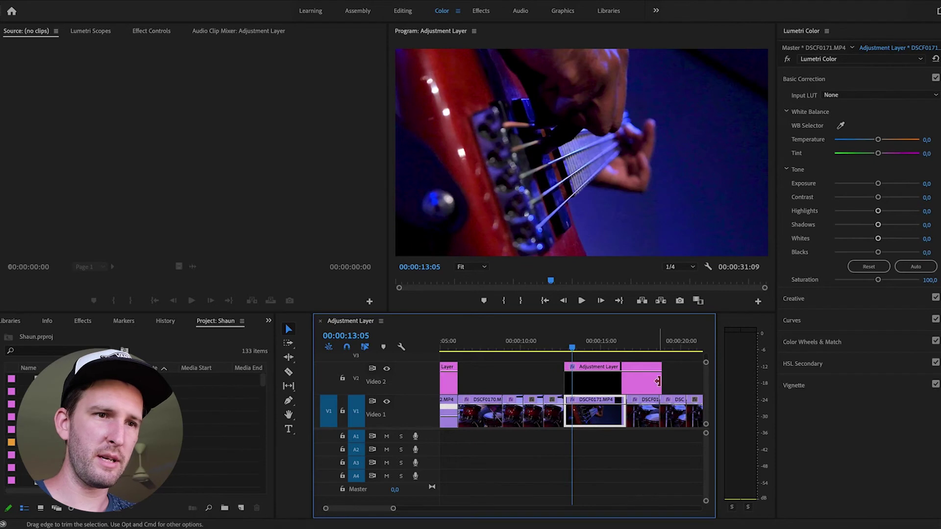
{"action": "left_click_drag", "start_coordinate": [660, 381], "coordinate": [619, 381]}
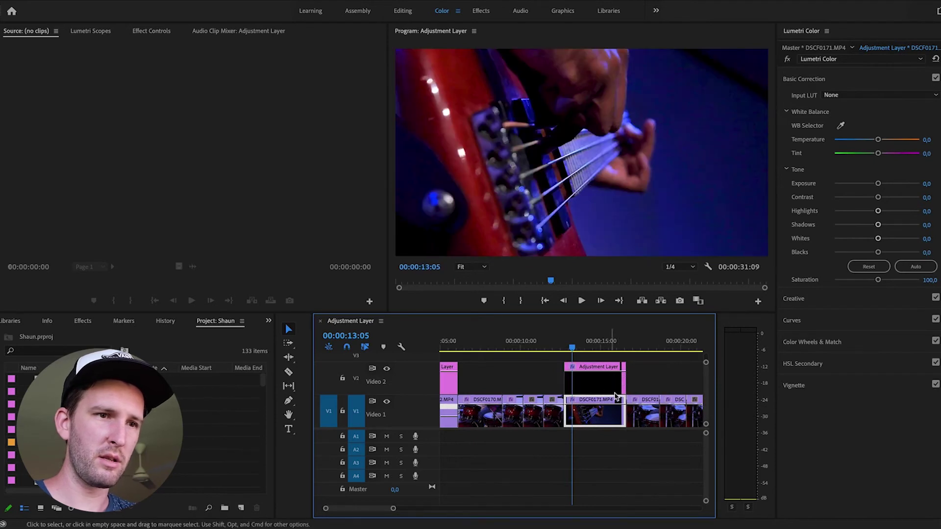
{"action": "scroll", "coordinate": [568, 410], "scroll_direction": "down", "scroll_amount": 4}
- Copy the adjustment layer again onto the final bass clip from about 22 seconds
{"action": "left_click", "coordinate": [478, 385]}
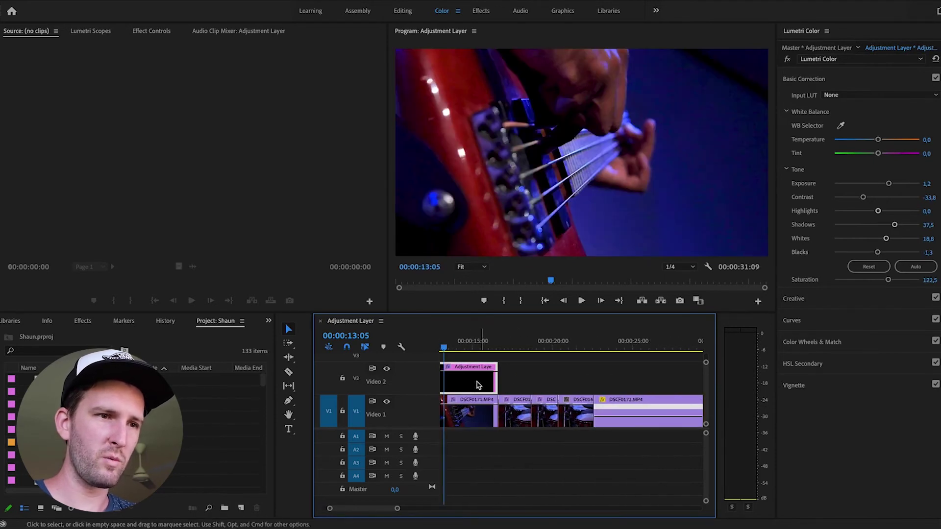
{"action": "left_click_drag", "start_coordinate": [480, 387], "coordinate": [652, 386], "text": "alt"}
{"action": "key", "text": "minus"}
{"action": "scroll", "coordinate": [478, 348], "scroll_direction": "up", "scroll_amount": 3}
- Play back the cut, check the bass and drum shot grades, then save the project
{"action": "left_click", "coordinate": [478, 347]}
{"action": "key", "text": "space"}
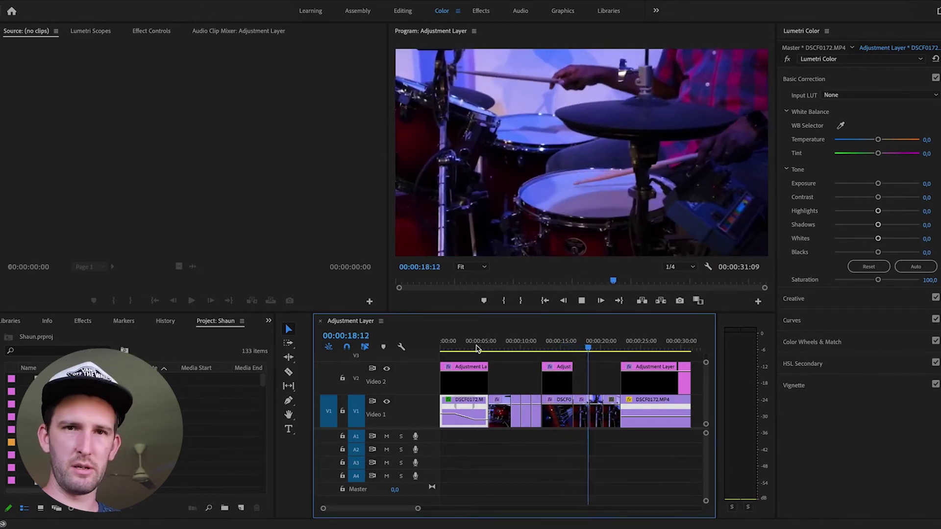
{"action": "key", "text": "space"}
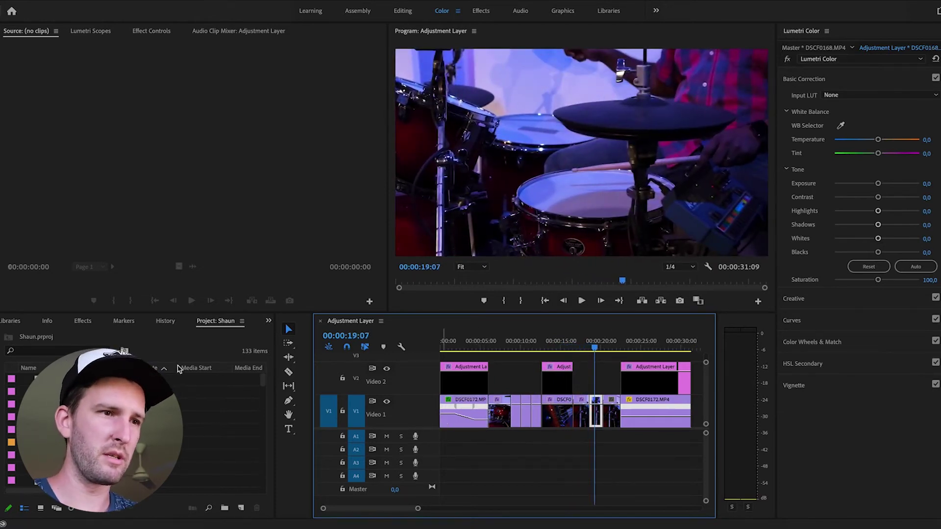
{"action": "left_click", "coordinate": [567, 347]}
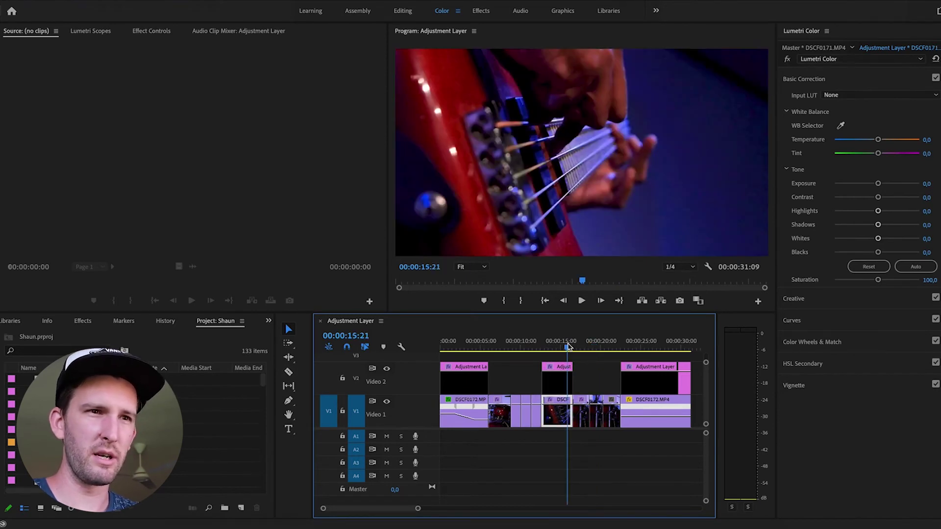
{"action": "left_click_drag", "start_coordinate": [567, 347], "coordinate": [579, 349]}
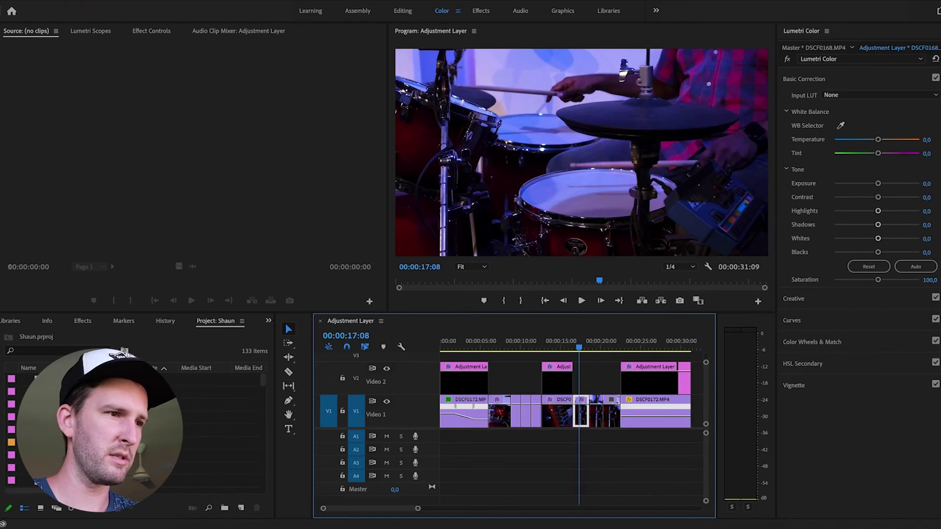
{"action": "left_click", "coordinate": [220, 417]}
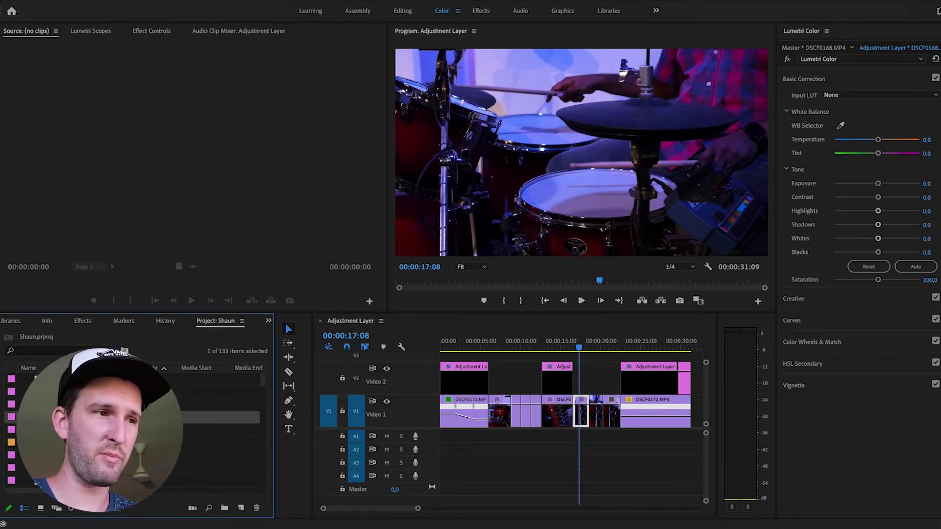
{"action": "key", "text": "ctrl+s"}
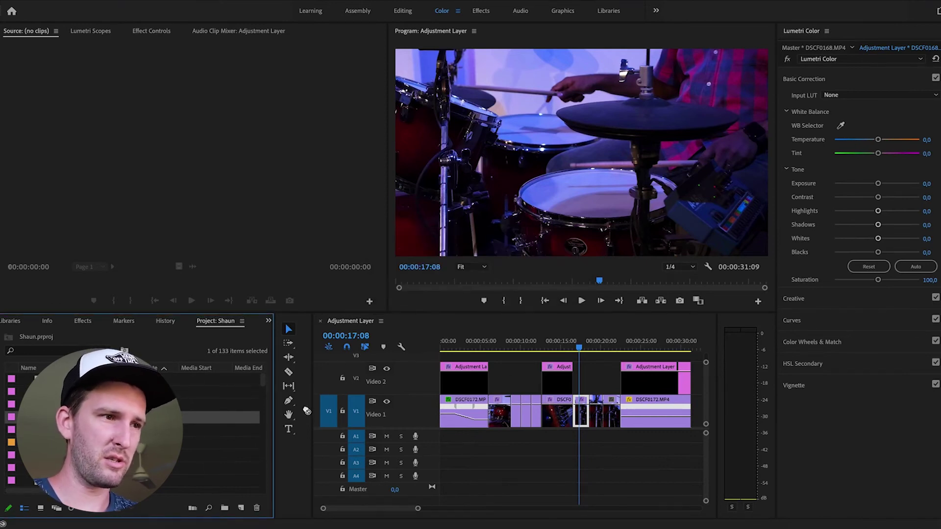
- Add a Video 2 adjustment layer over the drum shot with Exposure 0.5, Highlights 33.8, Whites 38.8 and Tint 25
{"action": "left_click_drag", "start_coordinate": [306, 410], "coordinate": [541, 384]}
{"action": "left_click_drag", "start_coordinate": [522, 344], "coordinate": [498, 344]}
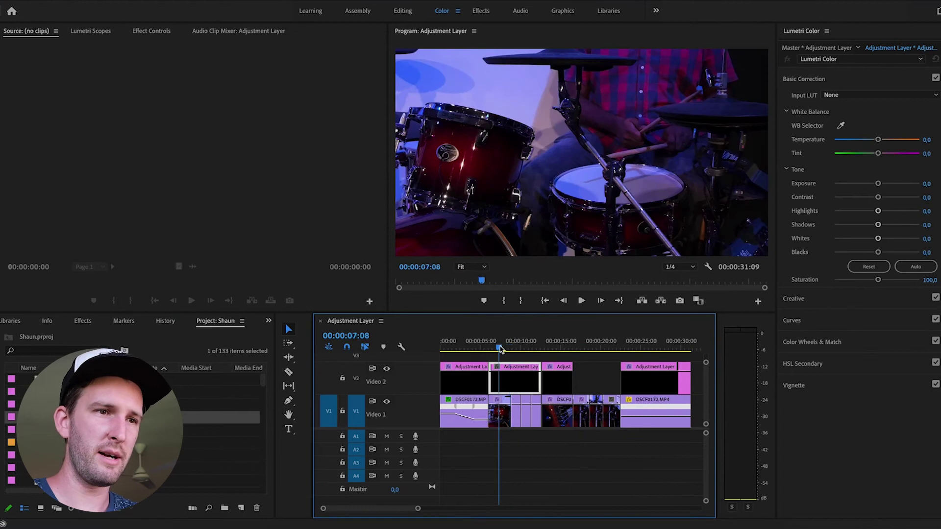
{"action": "left_click_drag", "start_coordinate": [878, 184], "coordinate": [881, 184]}
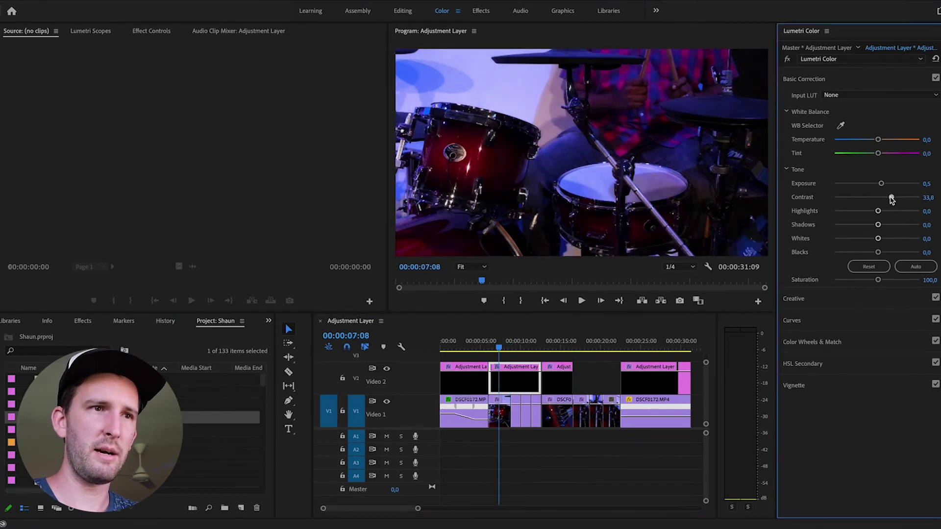
{"action": "left_click_drag", "start_coordinate": [878, 211], "coordinate": [891, 212]}
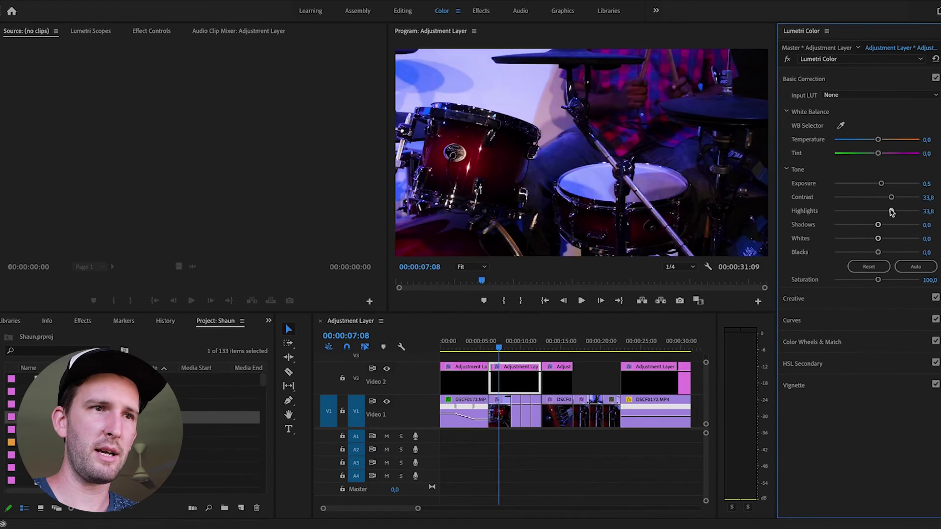
{"action": "left_click", "coordinate": [886, 154]}
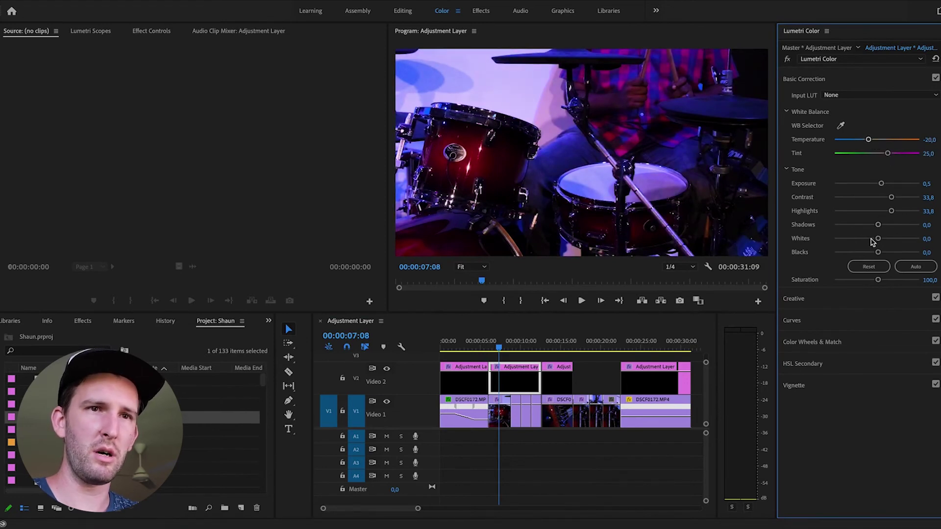
{"action": "left_click_drag", "start_coordinate": [879, 240], "coordinate": [894, 240]}
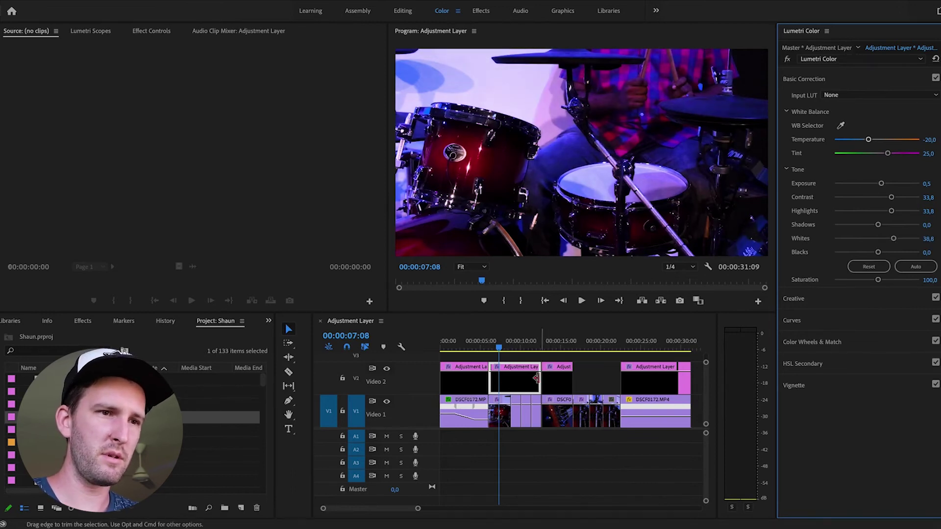
{"action": "left_click_drag", "start_coordinate": [521, 382], "coordinate": [532, 383]}
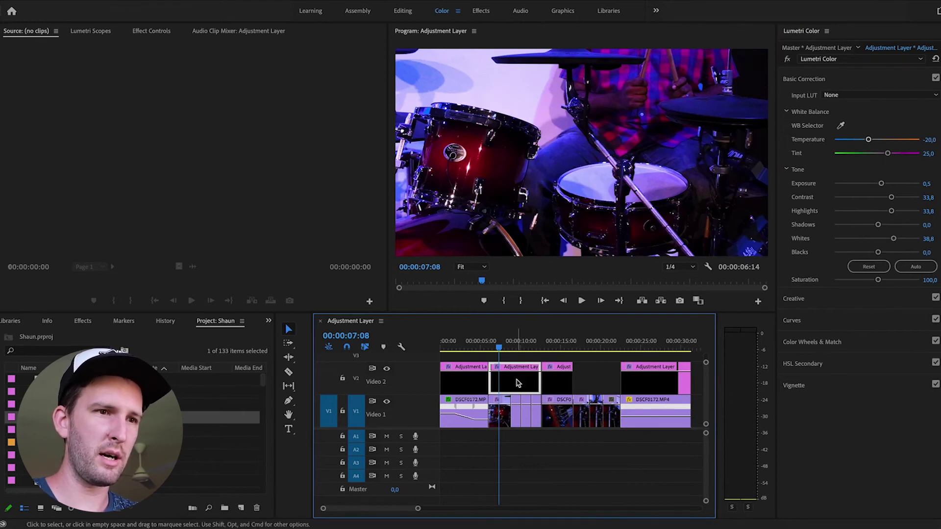
- Duplicate the drum-grade adjustment layer and fit the copy into the Video 2 gap around 16–22 seconds
{"action": "left_click_drag", "start_coordinate": [518, 382], "coordinate": [597, 362]}
{"action": "left_click", "coordinate": [403, 10]}
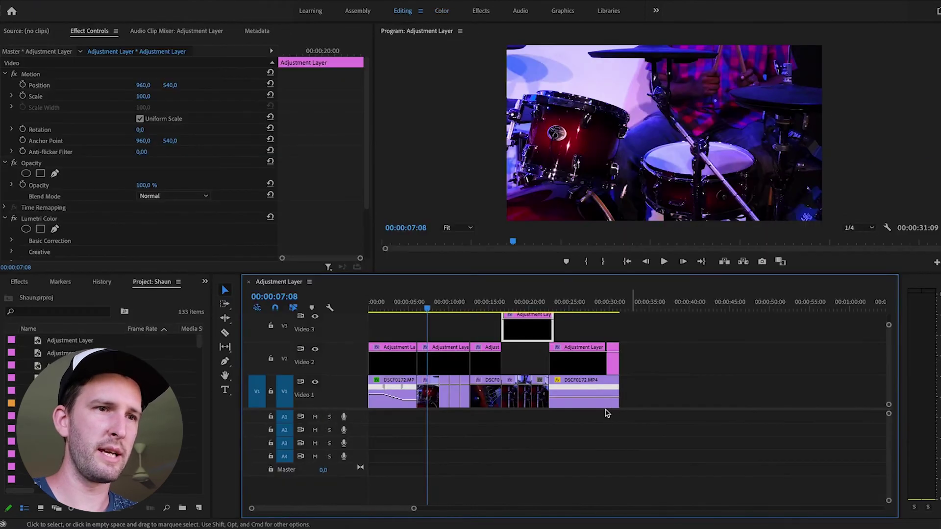
{"action": "left_click_drag", "start_coordinate": [552, 326], "coordinate": [536, 354]}
{"action": "left_click", "coordinate": [445, 360]}
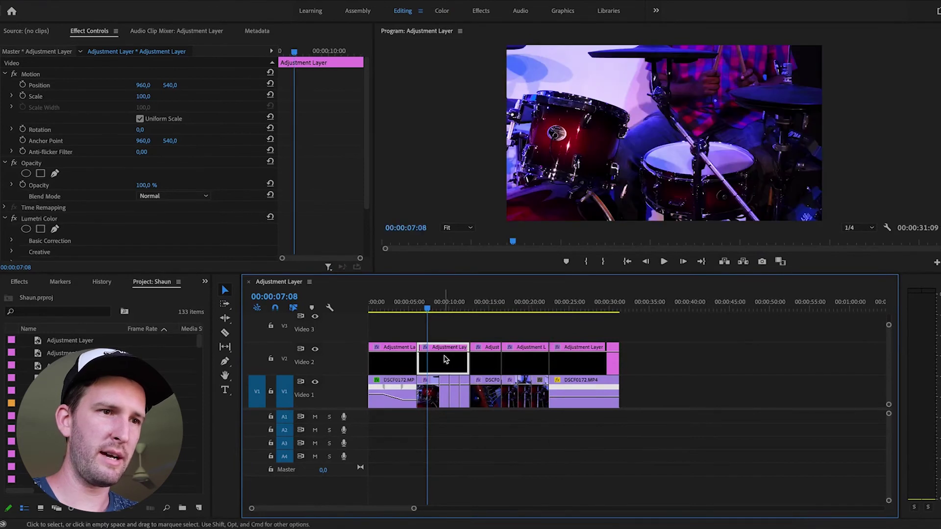
- Inspect each Video 2 adjustment layer, then return to the bass shot at 4:16
{"action": "left_click", "coordinate": [512, 361]}
{"action": "left_click", "coordinate": [385, 368]}
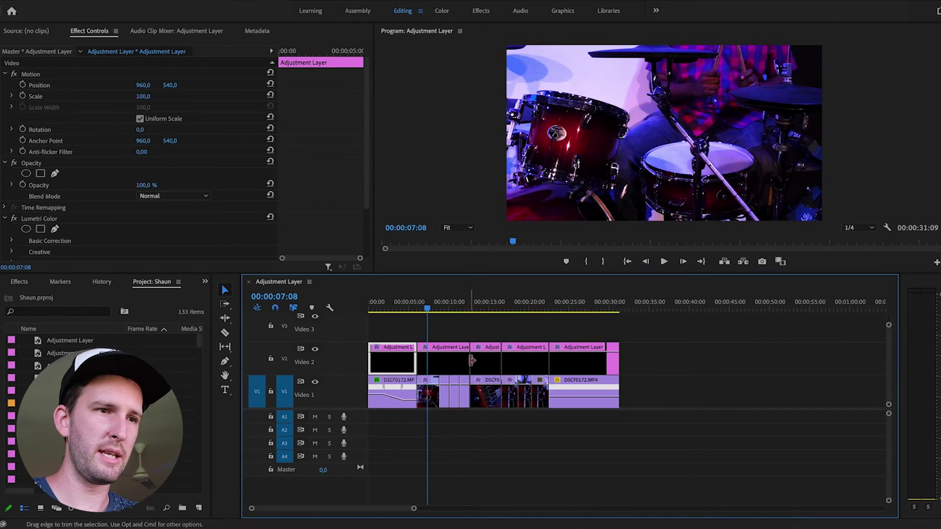
{"action": "left_click", "coordinate": [490, 363]}
{"action": "left_click", "coordinate": [588, 367]}
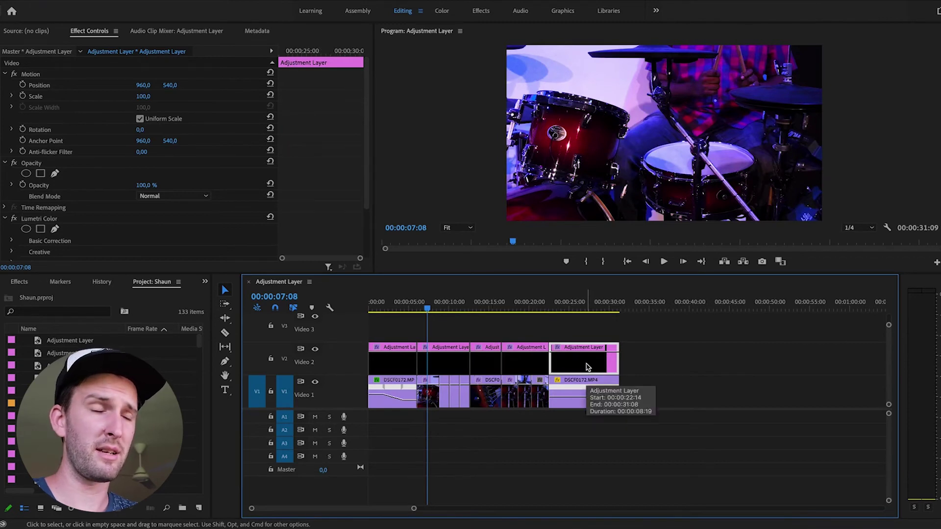
{"action": "left_click_drag", "start_coordinate": [409, 306], "coordinate": [407, 308]}
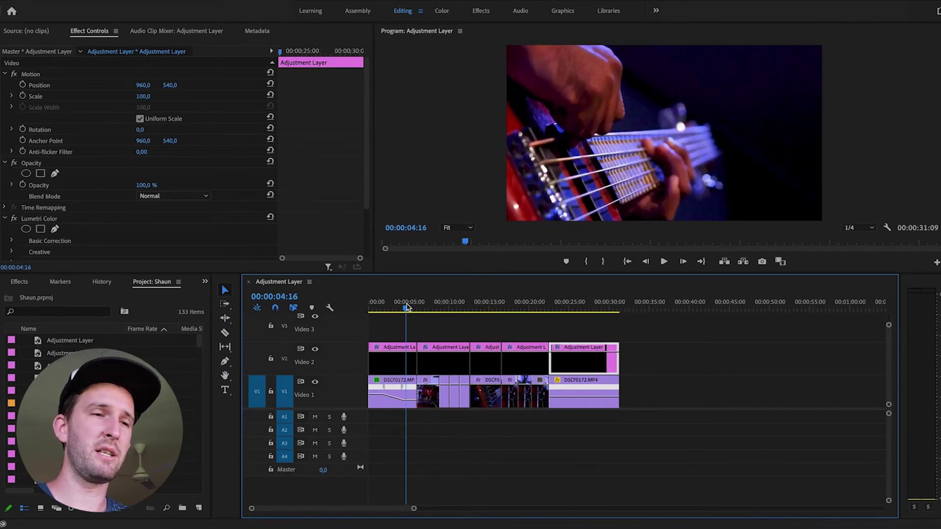
- Play the sequence from the bass shot
{"action": "key", "text": "space"}
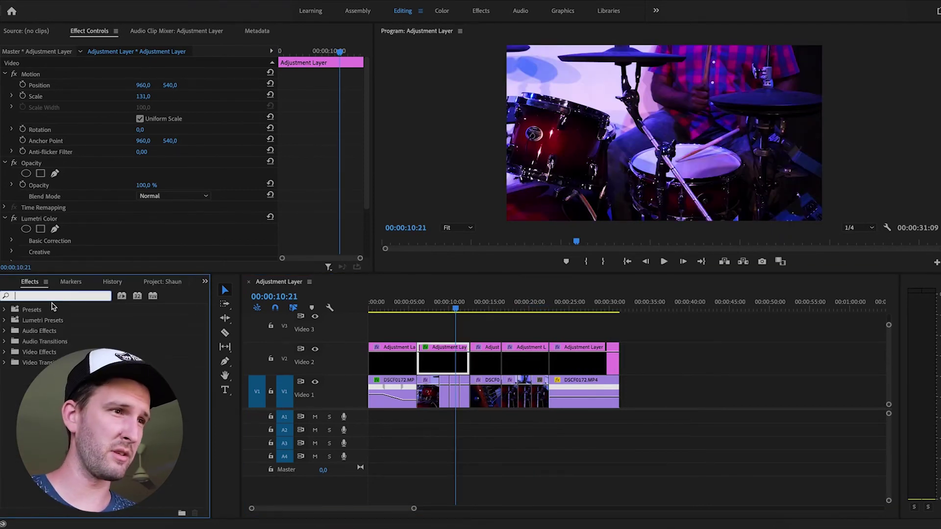
- Apply the Invert effect to the second Video 2 adjustment layer
{"action": "type", "text": "invert"}
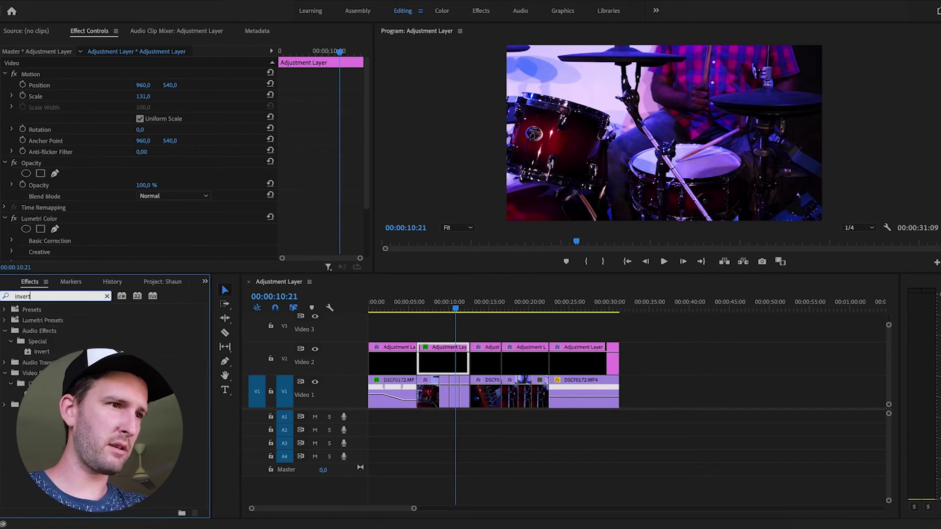
{"action": "left_click", "coordinate": [49, 393]}
{"action": "left_click_drag", "start_coordinate": [49, 394], "coordinate": [454, 362]}
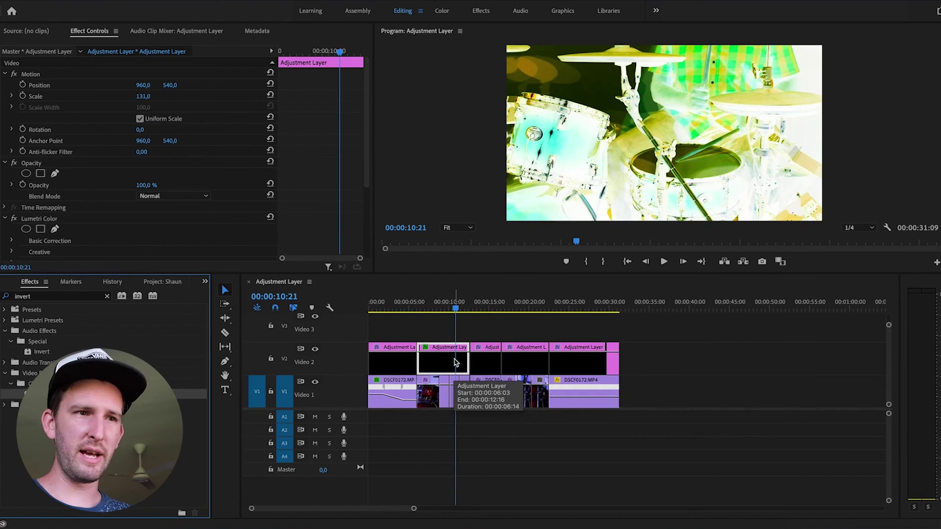
- Play back the inverted drum section to review the colour-negative look
{"action": "left_click", "coordinate": [418, 309]}
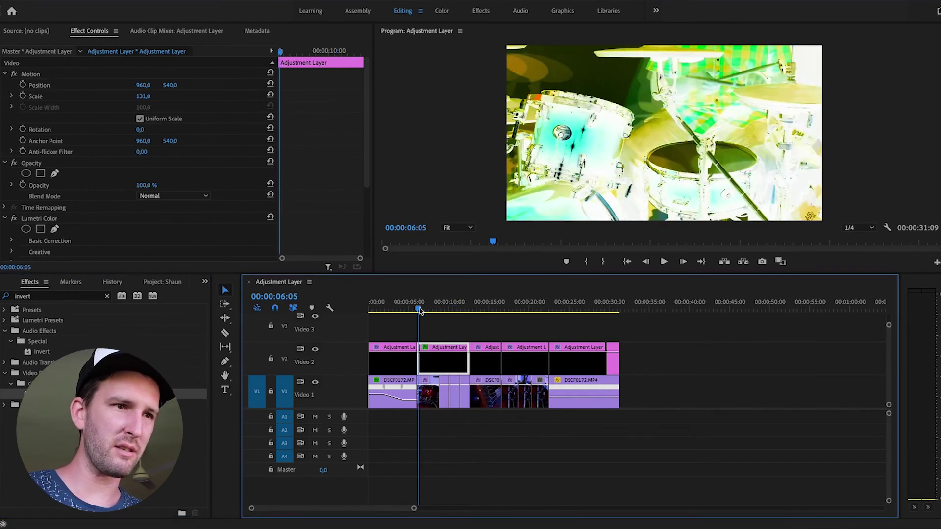
{"action": "left_click", "coordinate": [409, 309]}
{"action": "left_click_drag", "start_coordinate": [408, 310], "coordinate": [425, 310]}
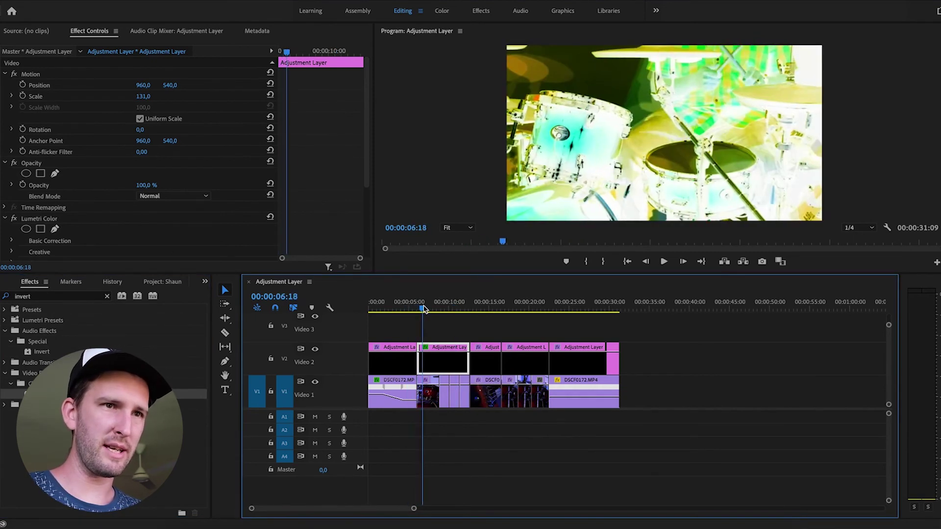
{"action": "key", "text": "space"}
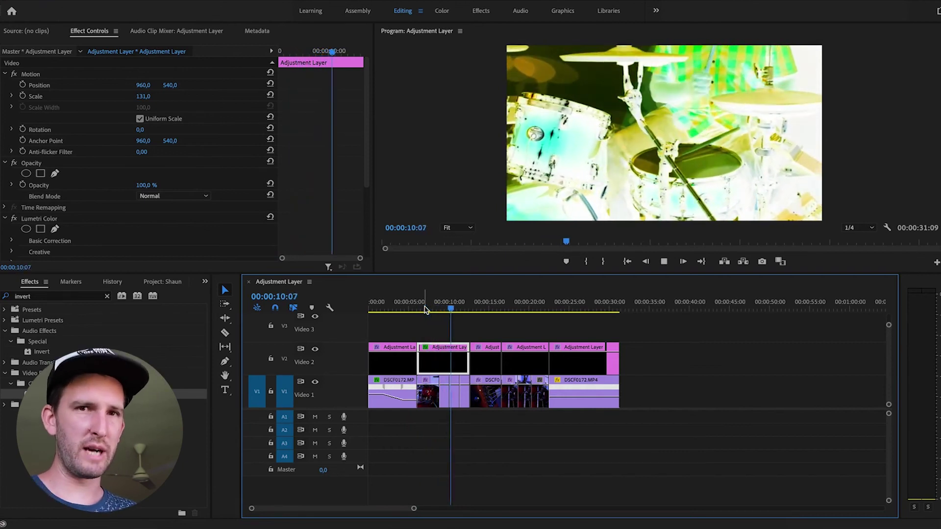
{"action": "key", "text": "space"}
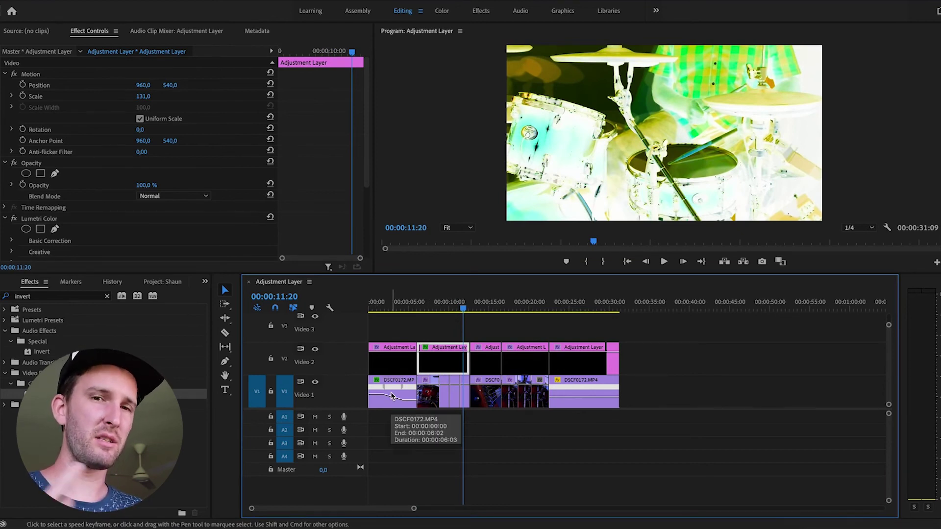
{"action": "left_click", "coordinate": [314, 349]}
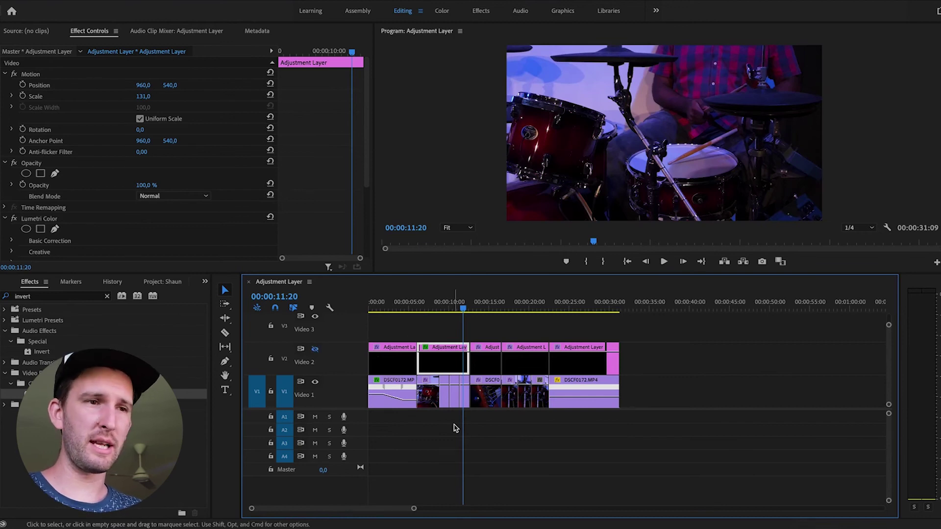
{"action": "left_click", "coordinate": [315, 350]}
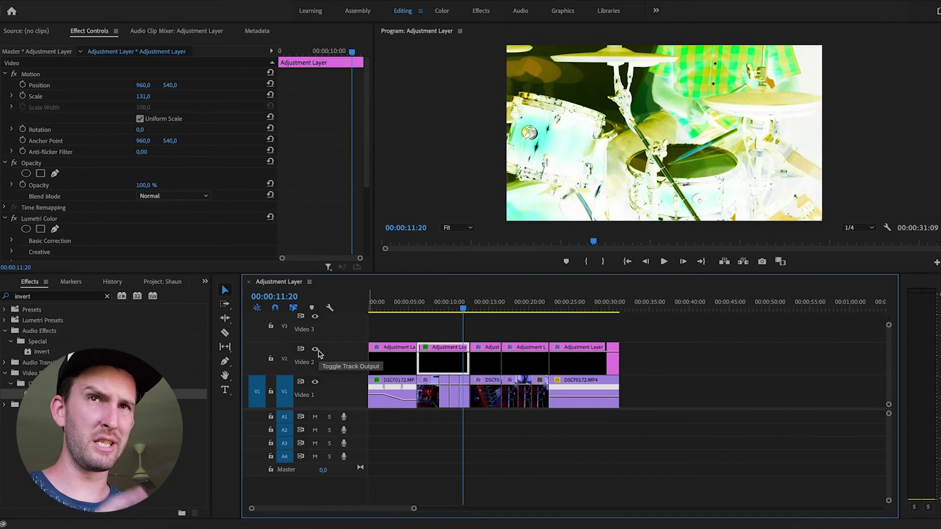
{"action": "scroll", "coordinate": [409, 362], "scroll_direction": "up", "scroll_amount": 4}
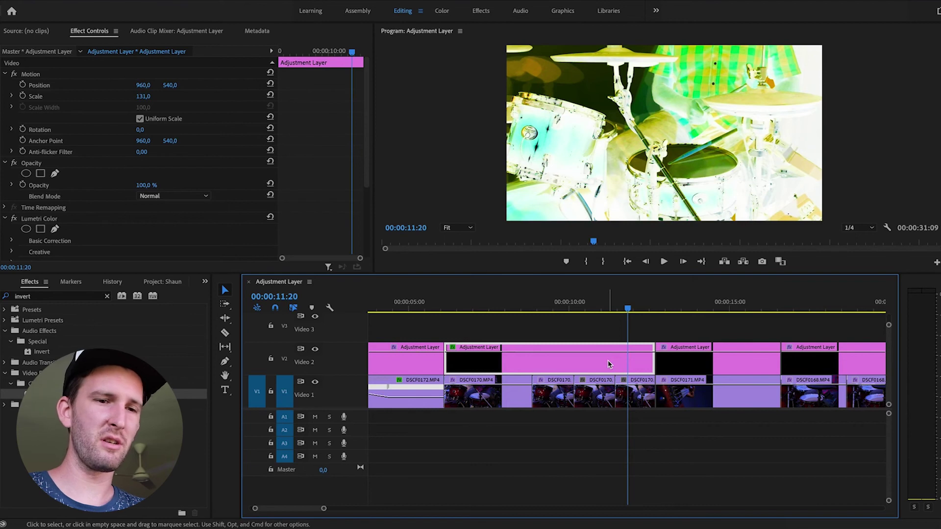
- Fit the sequence in the timeline and lower the inverted layer's opacity to 77.8%
{"action": "key", "text": "backslash"}
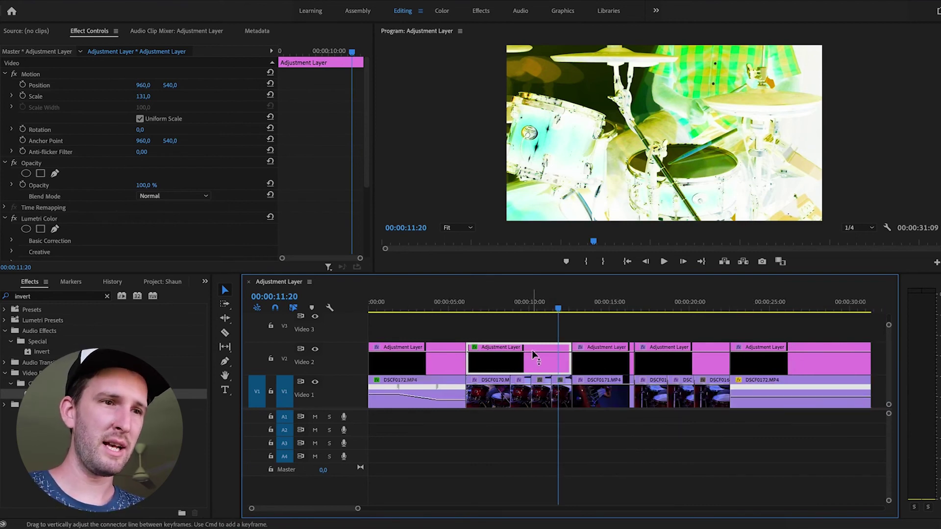
{"action": "mouse_move", "coordinate": [531, 352]}
{"action": "left_mouse_down"}
{"action": "mouse_move", "coordinate": [533, 368]}
{"action": "mouse_move", "coordinate": [530, 354]}
{"action": "left_mouse_up"}
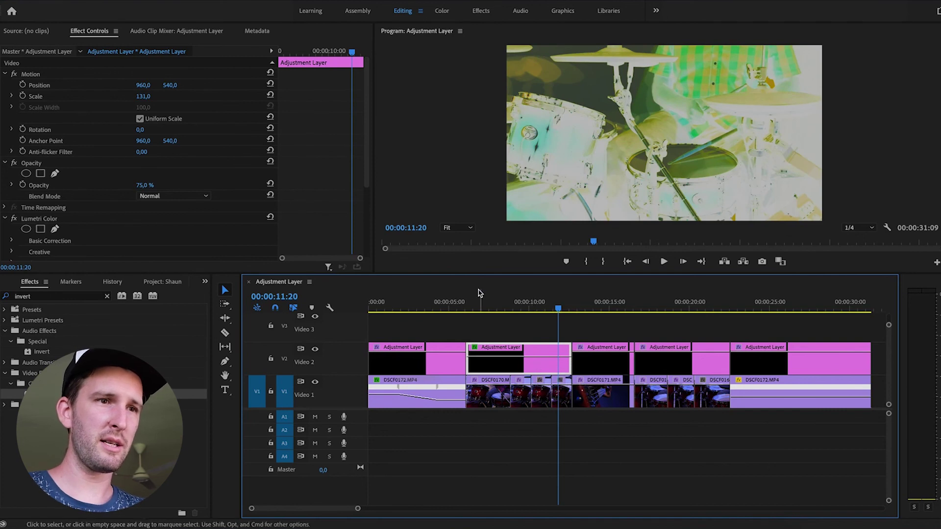
{"action": "mouse_move", "coordinate": [547, 356]}
{"action": "left_mouse_down"}
{"action": "mouse_move", "coordinate": [548, 337]}
{"action": "mouse_move", "coordinate": [538, 356]}
{"action": "left_mouse_up"}
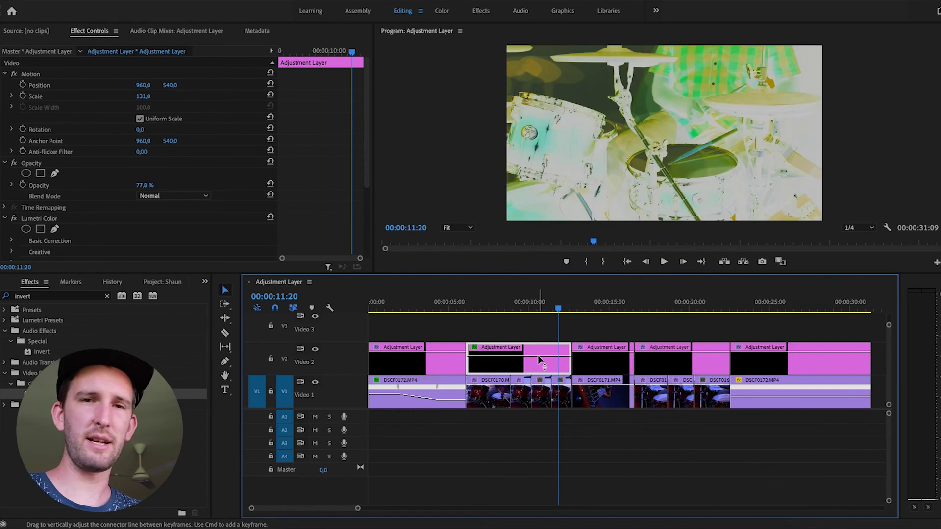